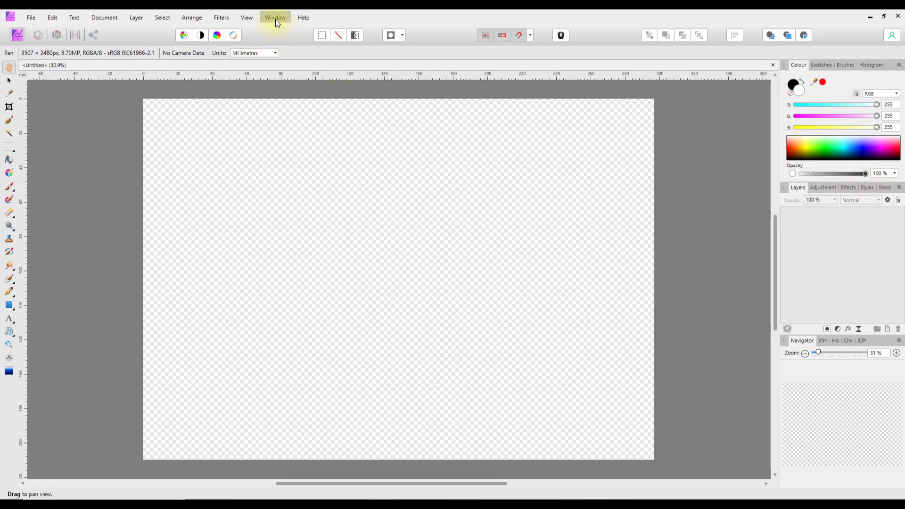
# Show the available layer styles and look through the Default category.
pyautogui.click(249, 18)
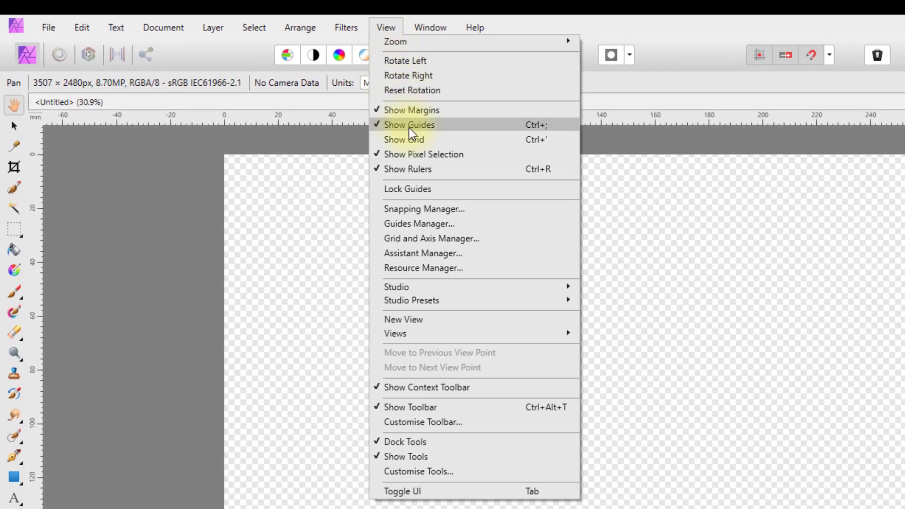
pyautogui.moveTo(492, 285)
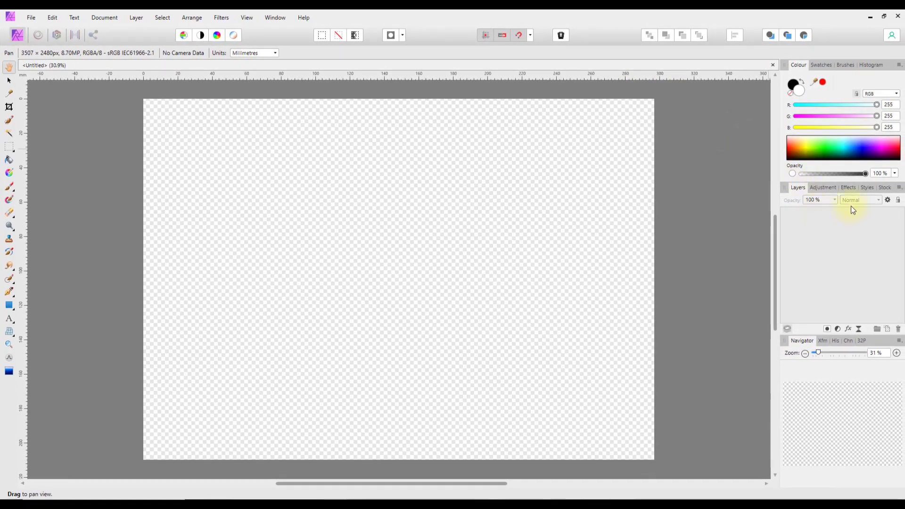
pyautogui.click(868, 188)
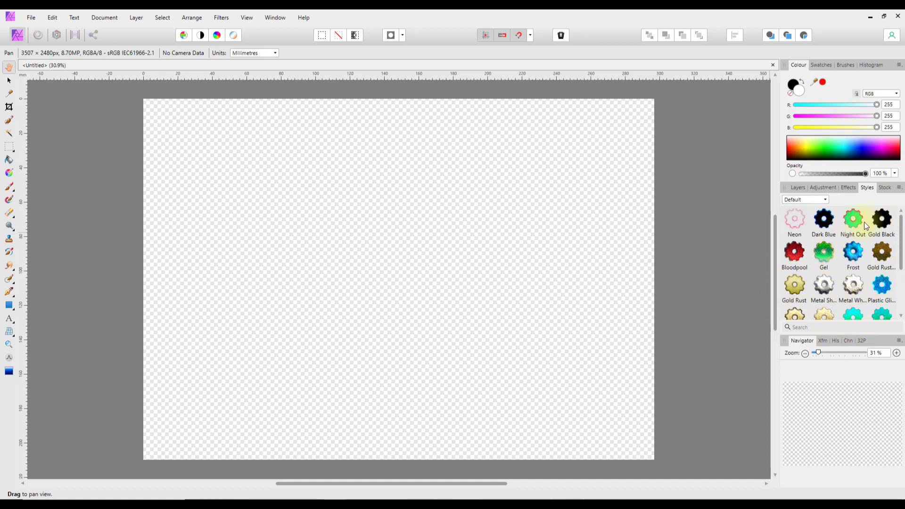
pyautogui.moveTo(902, 244)
pyautogui.mouseDown()
pyautogui.moveTo(902, 284)
pyautogui.moveTo(902, 241)
pyautogui.mouseUp()
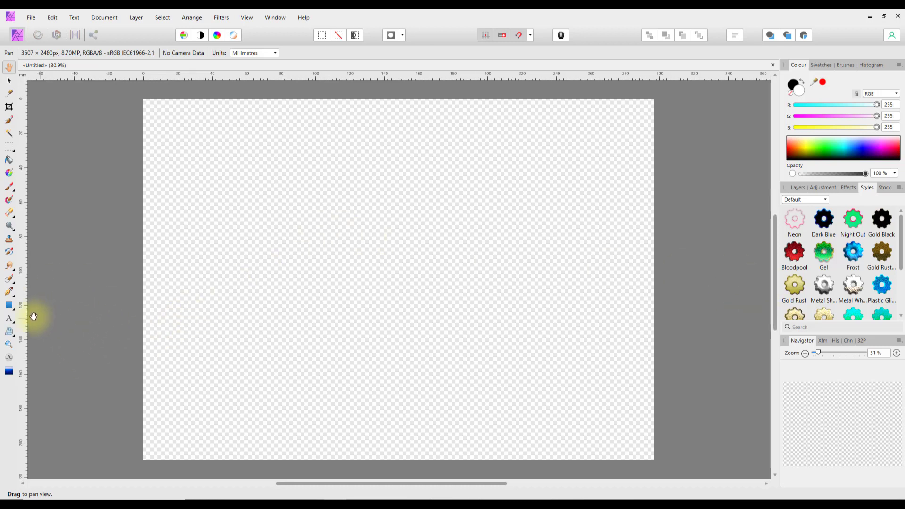
# Draw a white rectangle without a stroke that covers the whole page.
pyautogui.click(9, 306)
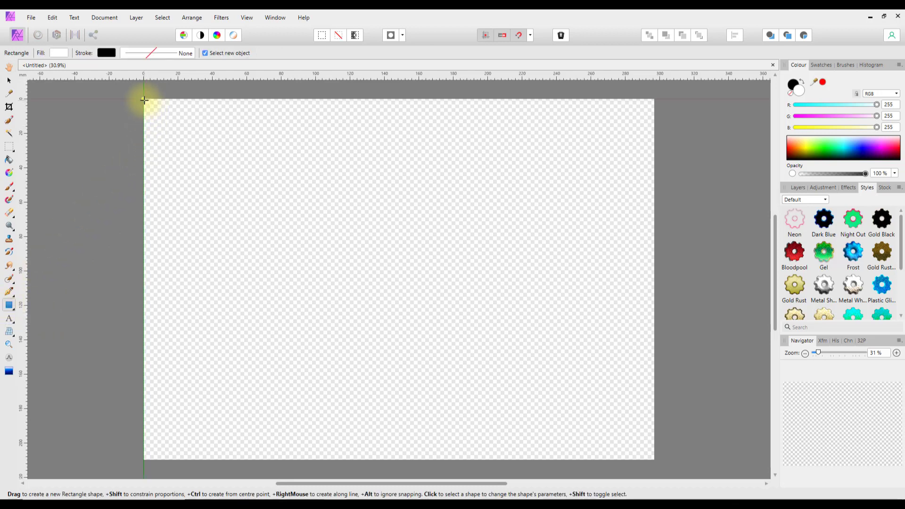
pyautogui.moveTo(145, 101); pyautogui.dragTo(654, 460)
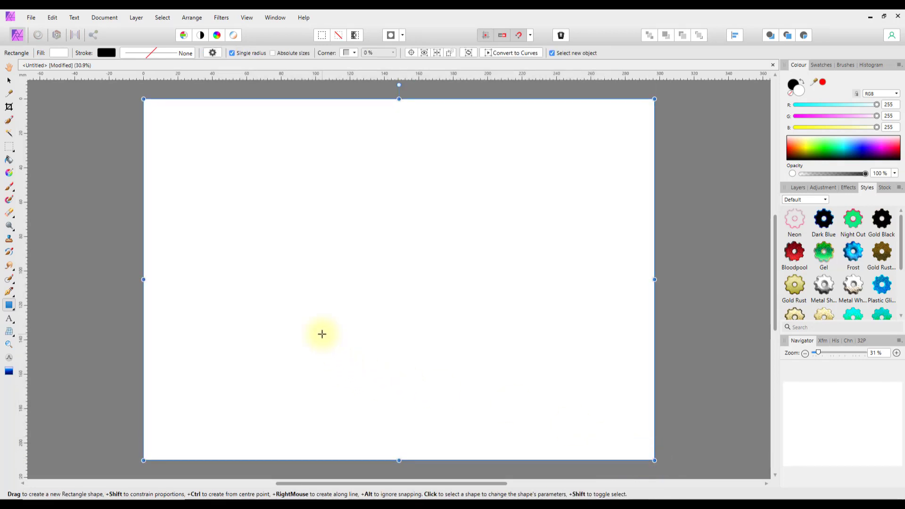
# Add the four-letter first name in capitals as black Arial art text, about 384.6 pt high, over the rectangle.
pyautogui.click(9, 321)
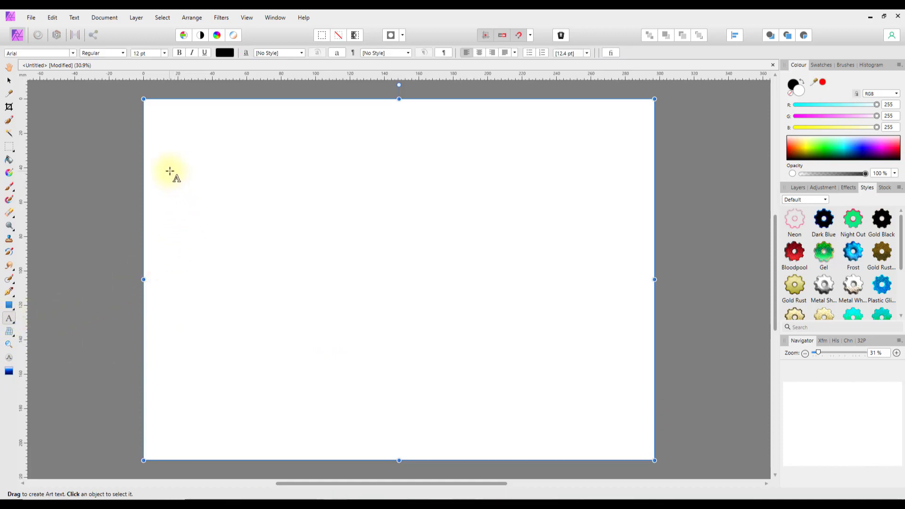
pyautogui.moveTo(170, 171); pyautogui.dragTo(204, 337)
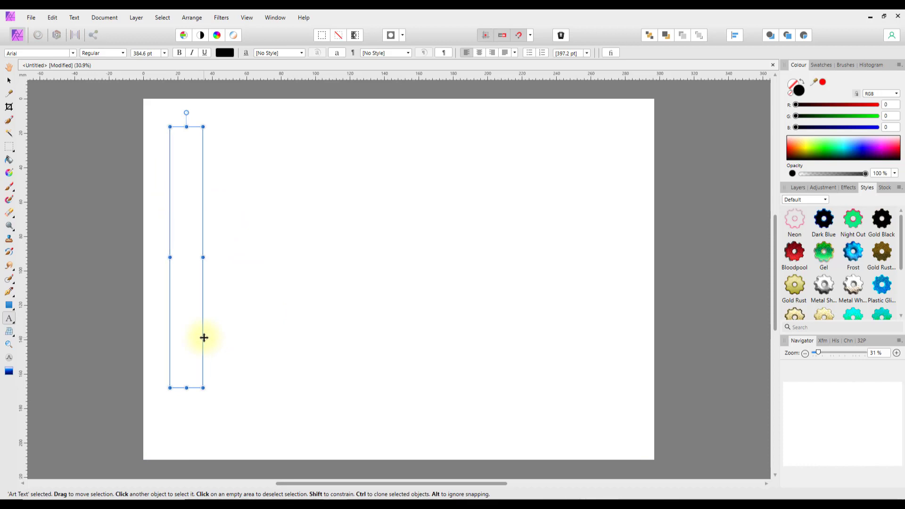
pyautogui.write('C')
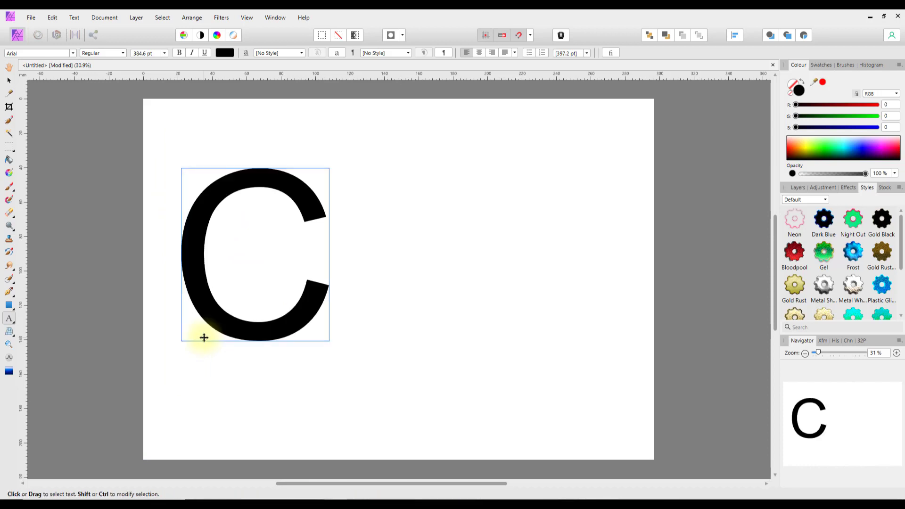
pyautogui.write('AR')
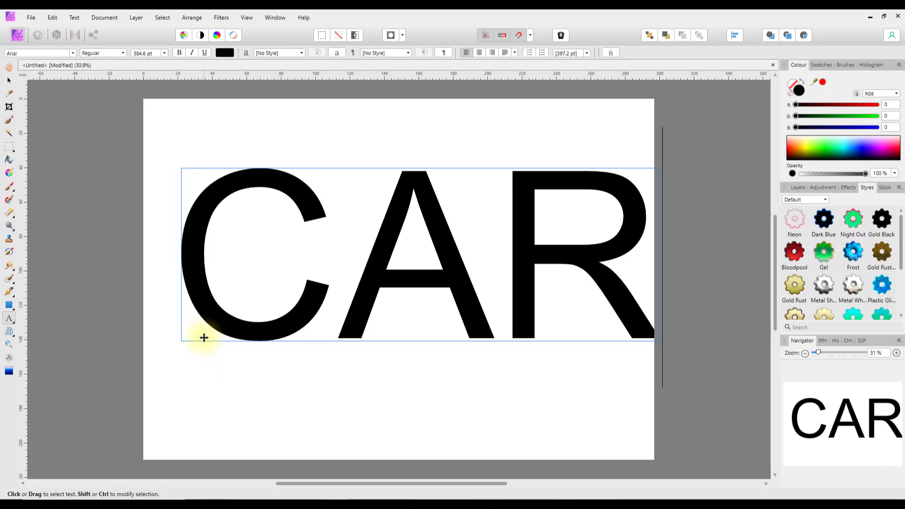
pyautogui.write('L')
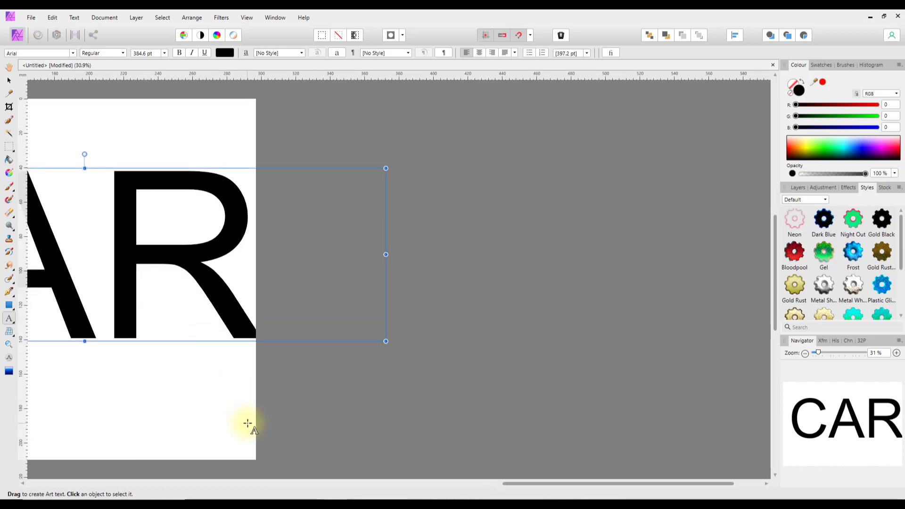
# Scale the name text to about 312 pt and centre it horizontally and vertically on the page.
pyautogui.hotkey('ctrl', '0')
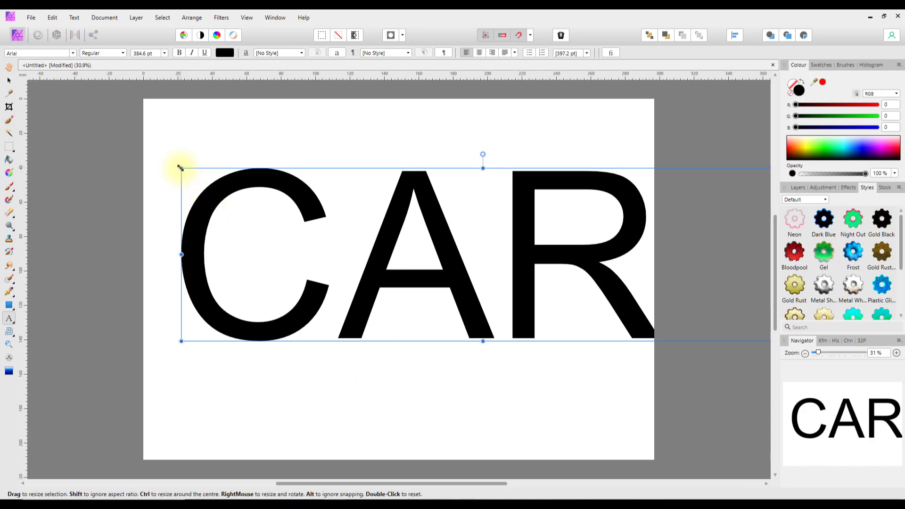
pyautogui.moveTo(181, 169); pyautogui.dragTo(253, 235)
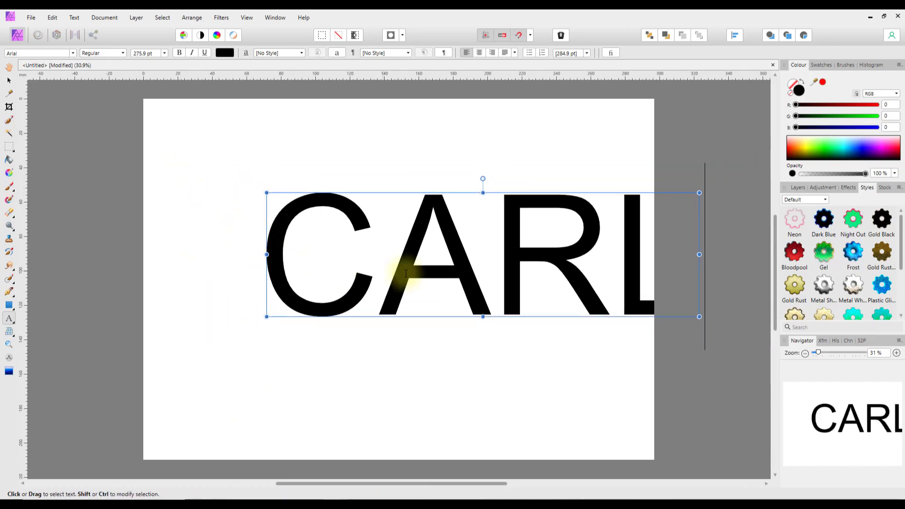
pyautogui.click(9, 81)
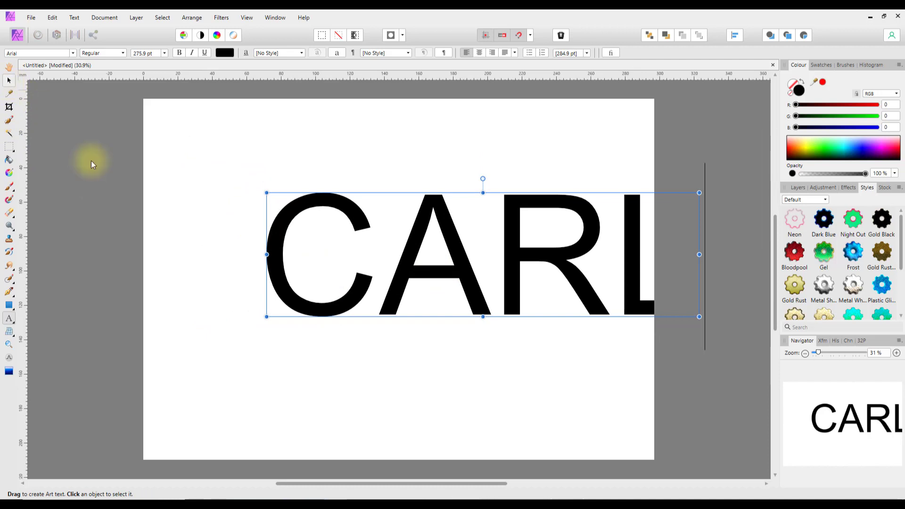
pyautogui.moveTo(454, 282); pyautogui.dragTo(378, 296)
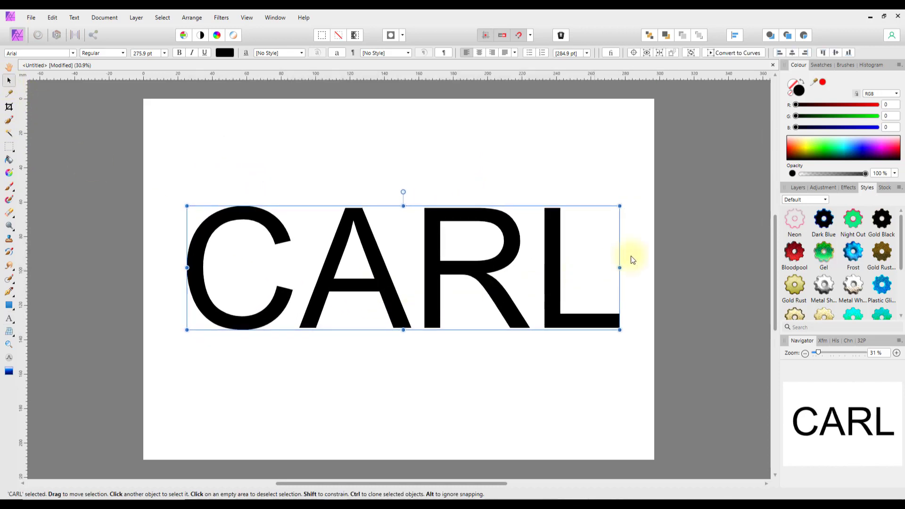
pyautogui.moveTo(623, 205); pyautogui.dragTo(647, 193)
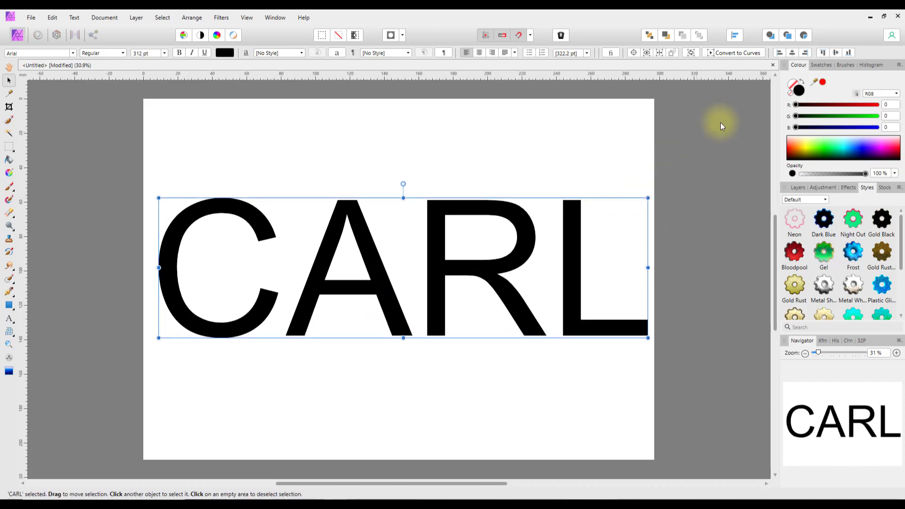
pyautogui.click(792, 52)
pyautogui.click(833, 53)
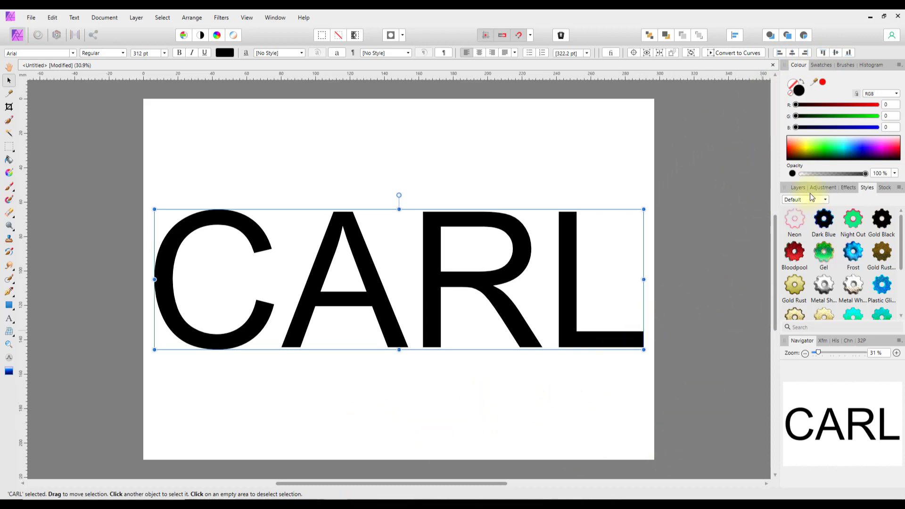
# Hide the name text layer and select the Rectangle layer.
pyautogui.click(797, 187)
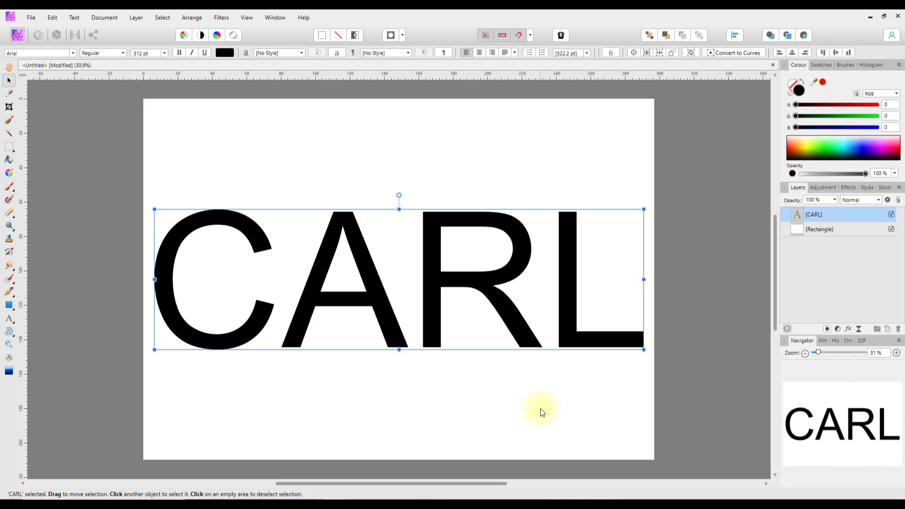
pyautogui.click(13, 309)
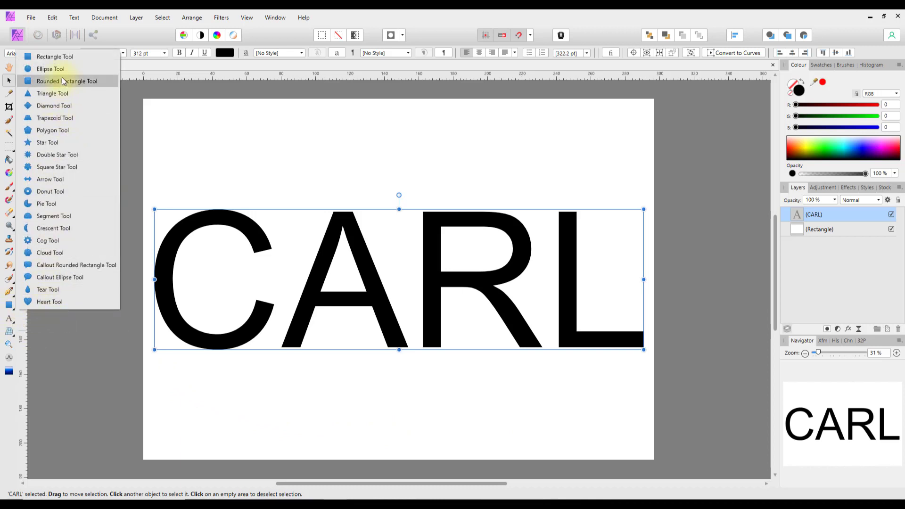
pyautogui.click(15, 310)
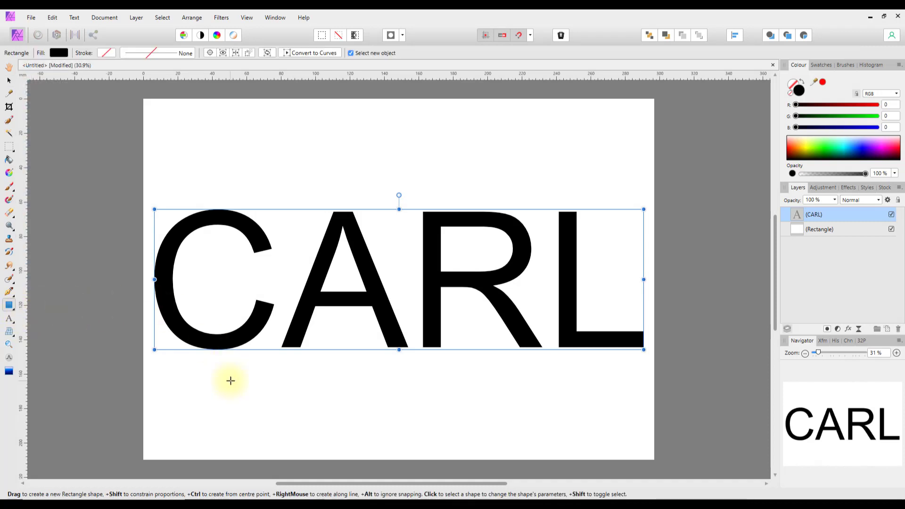
pyautogui.click(891, 215)
pyautogui.click(844, 231)
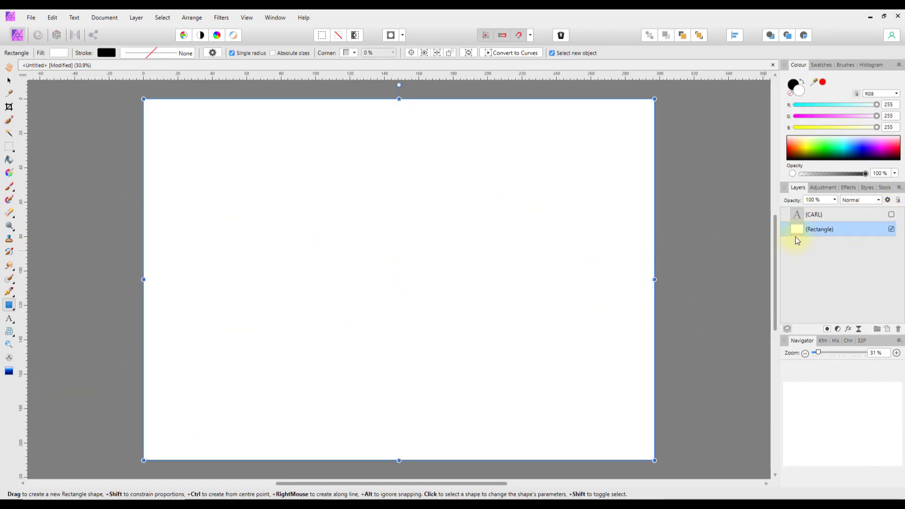
# Try several Default styles on the rectangle, including Dark Blue, Frost, Gold Rust, the two metal styles and the plastic one.
pyautogui.click(867, 188)
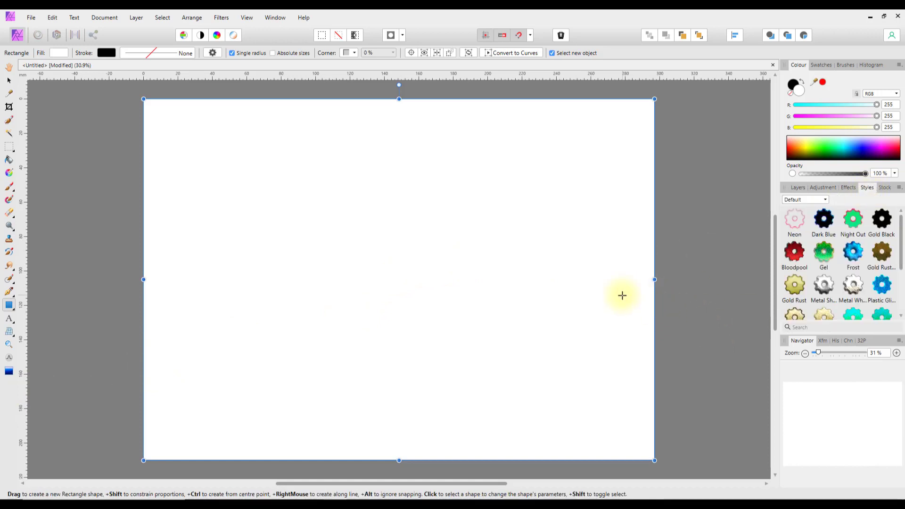
pyautogui.click(831, 222)
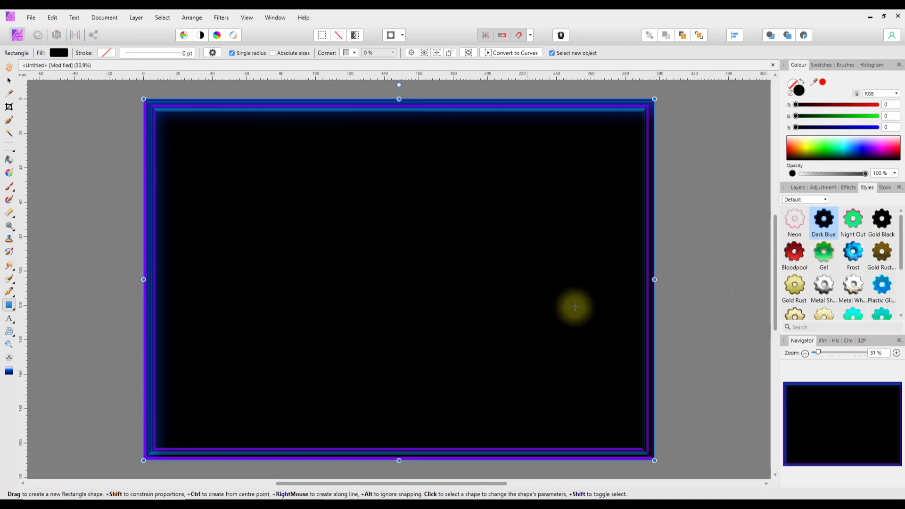
pyautogui.click(860, 259)
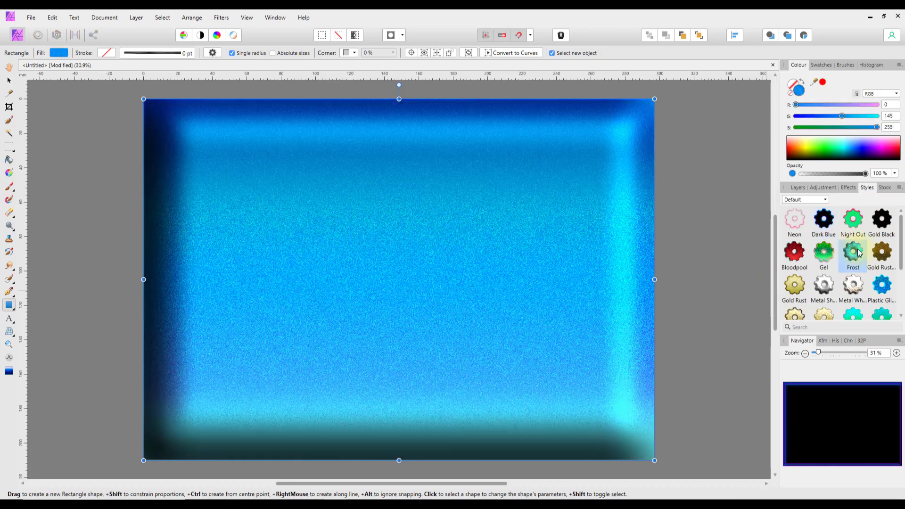
pyautogui.click(881, 252)
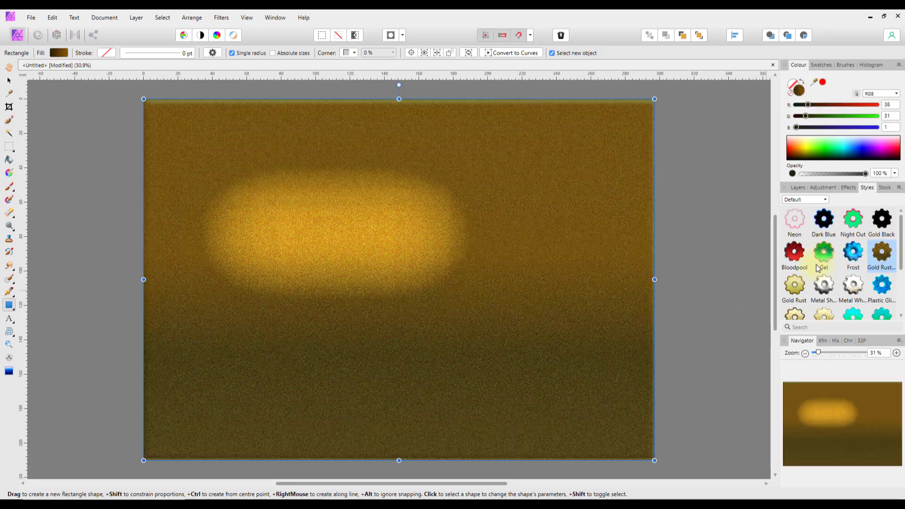
pyautogui.click(795, 288)
pyautogui.click(828, 284)
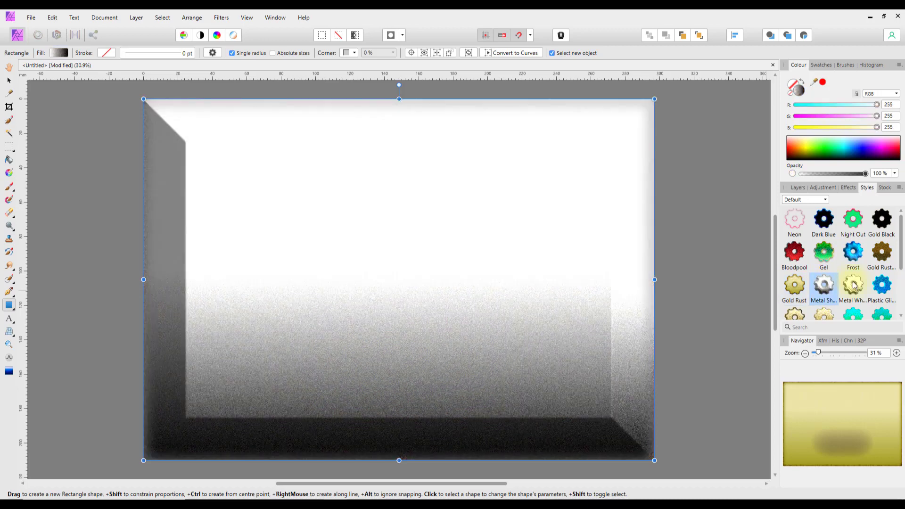
pyautogui.click(858, 285)
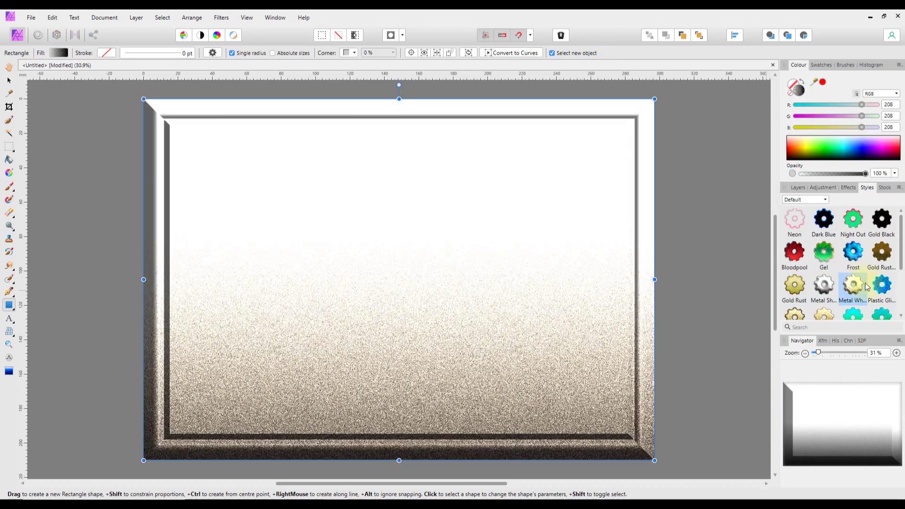
pyautogui.click(871, 287)
# Apply the second Gold Art style from the Default category to the rectangle.
pyautogui.scroll(-1, 870, 287)
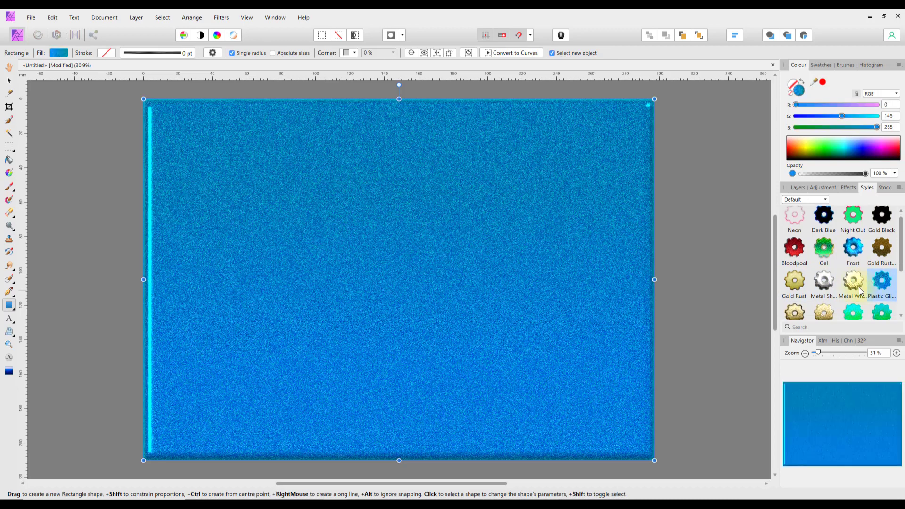
pyautogui.click(828, 301)
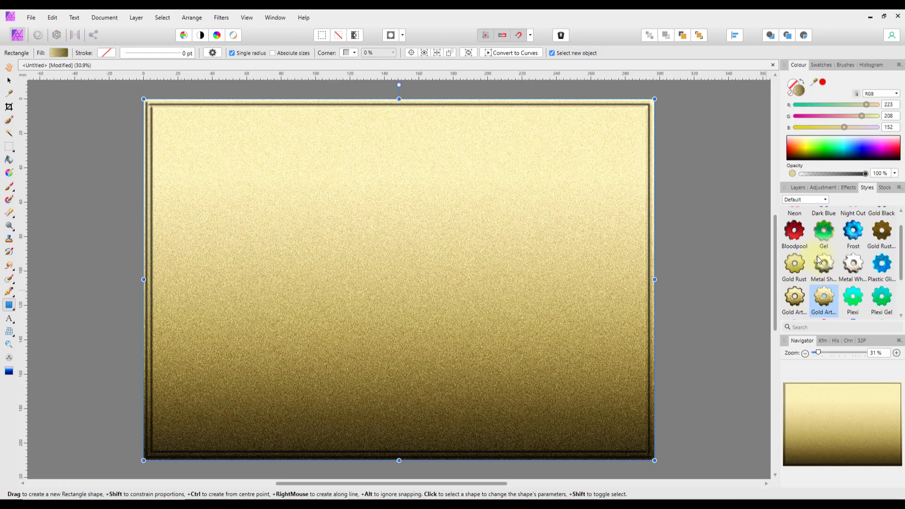
# Browse the list of installed style categories, keep Default selected and return to the layer list.
pyautogui.click(826, 200)
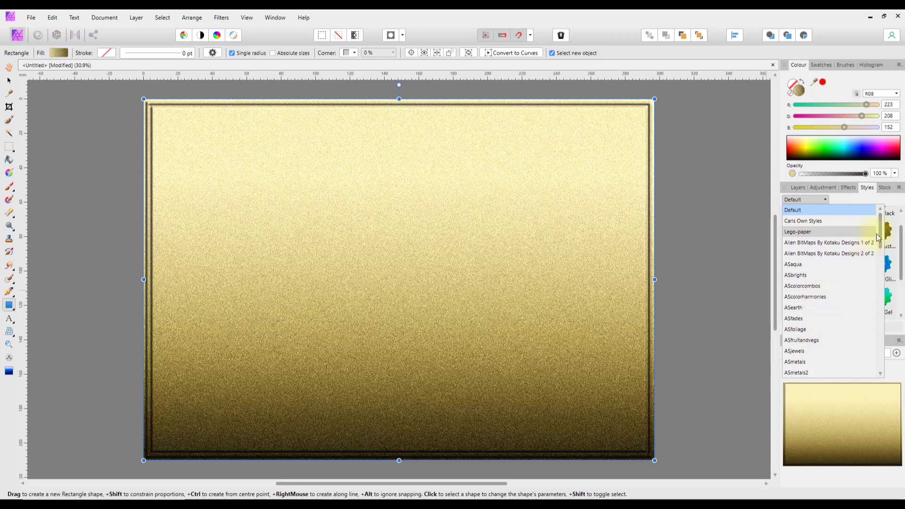
pyautogui.moveTo(882, 230); pyautogui.dragTo(880, 335)
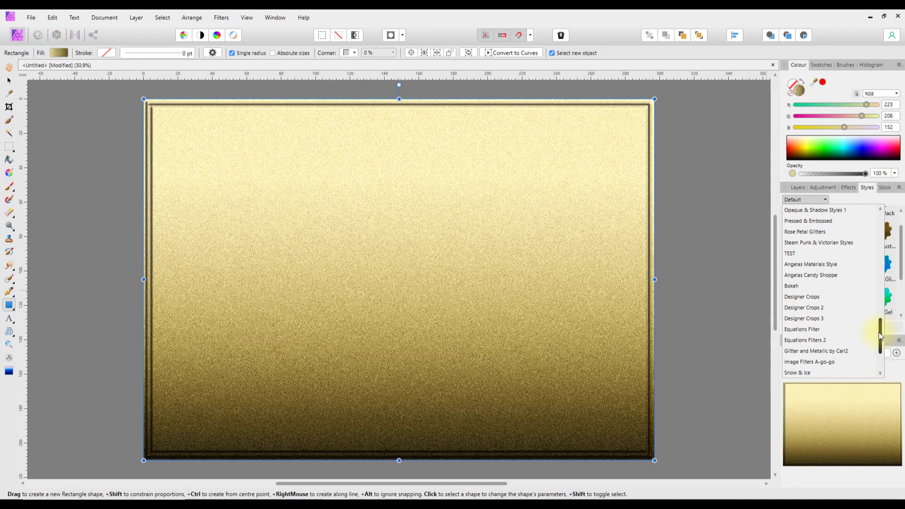
pyautogui.moveTo(878, 332); pyautogui.dragTo(876, 221)
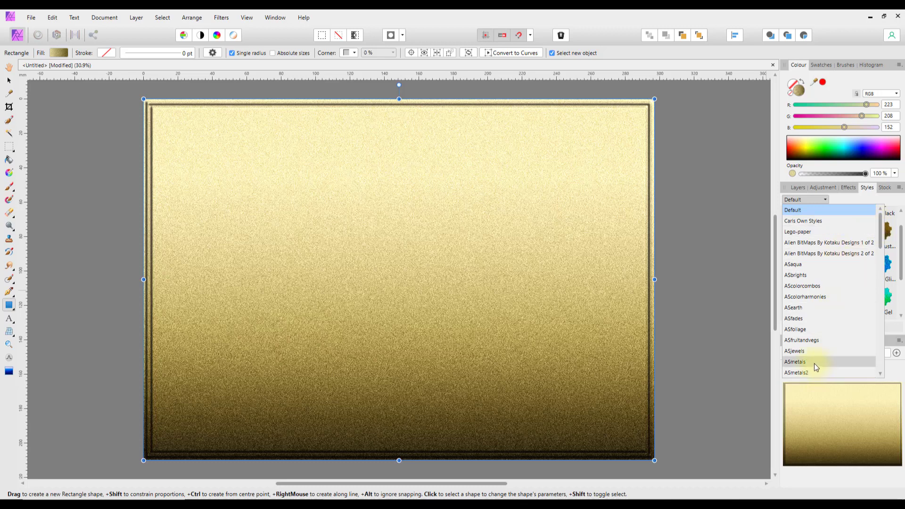
pyautogui.click(853, 197)
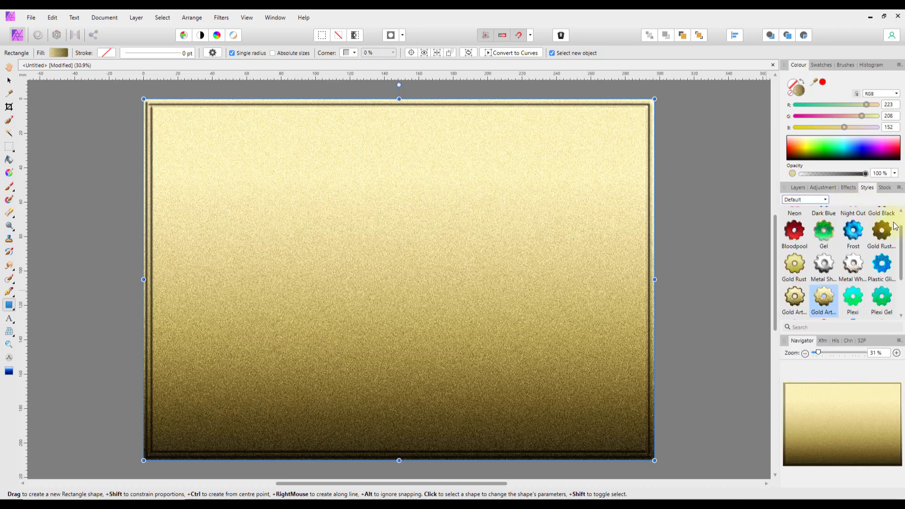
pyautogui.scroll(1, 901, 224)
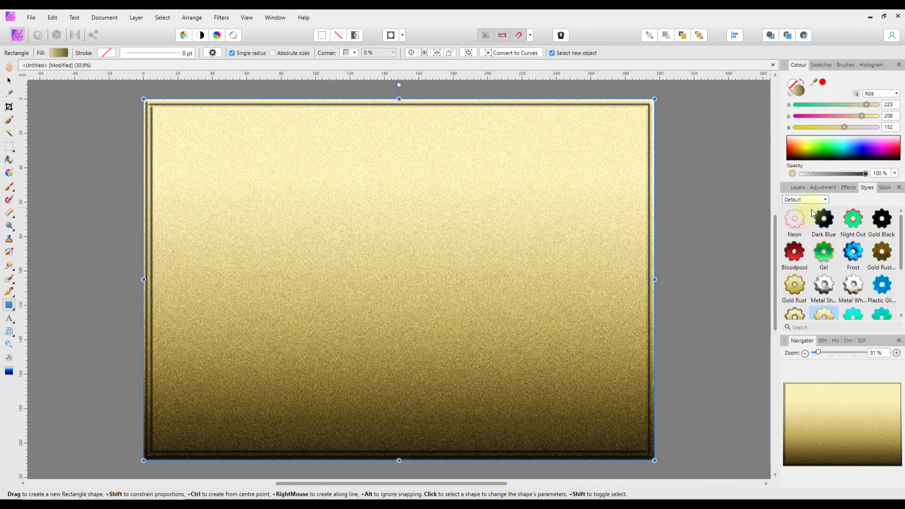
pyautogui.click(797, 188)
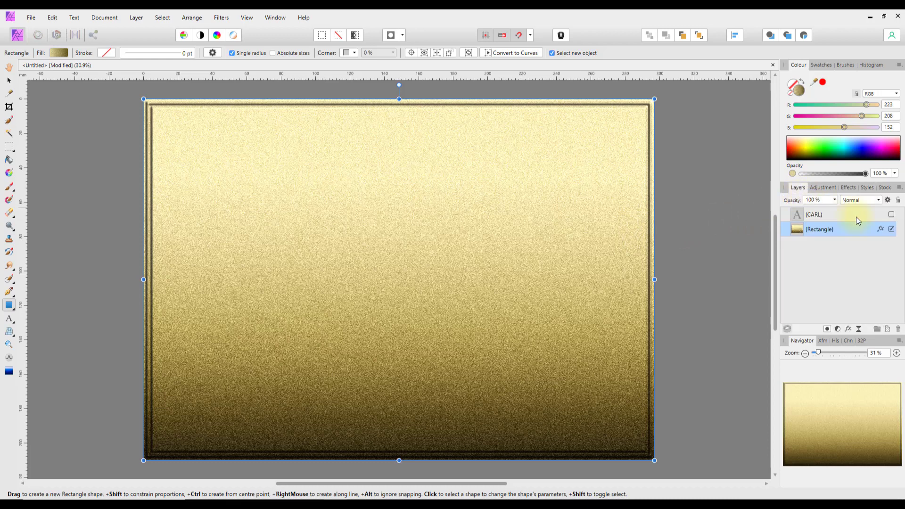
# Make the name text layer visible again and apply the Frost style to the rectangle.
pyautogui.click(891, 214)
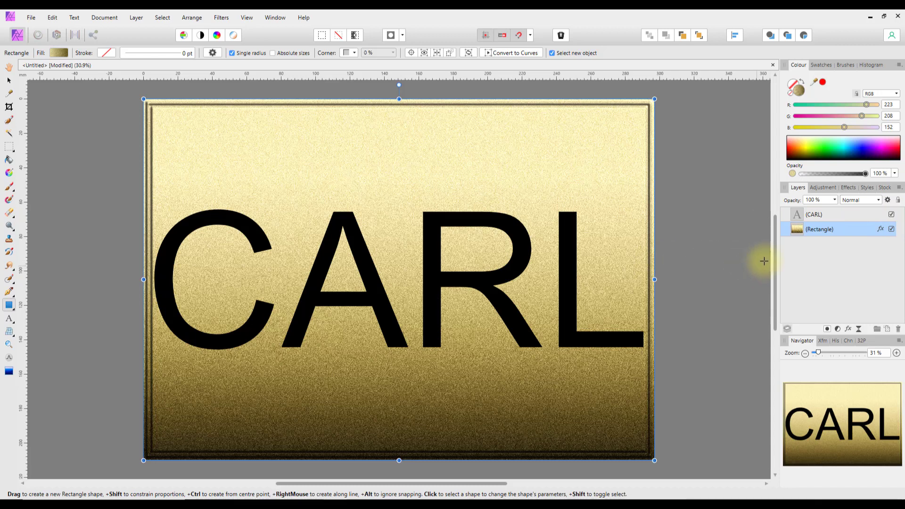
pyautogui.click(869, 190)
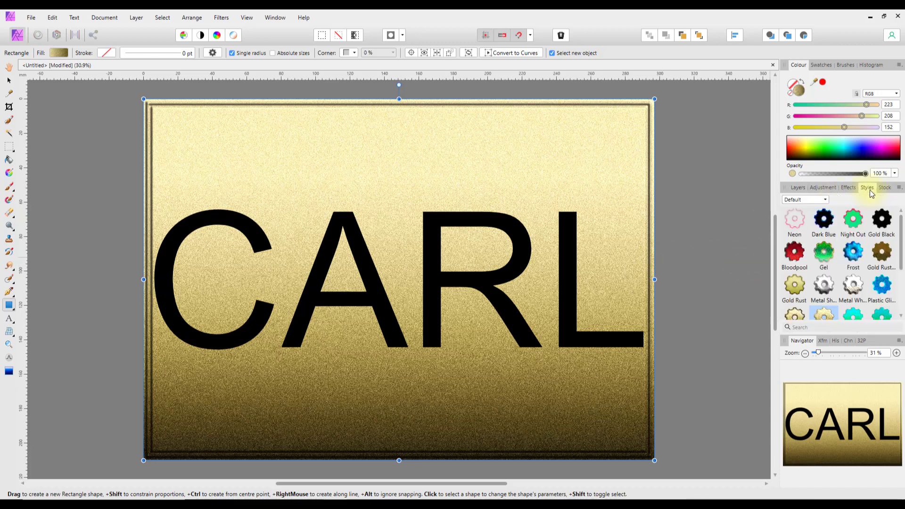
pyautogui.click(851, 259)
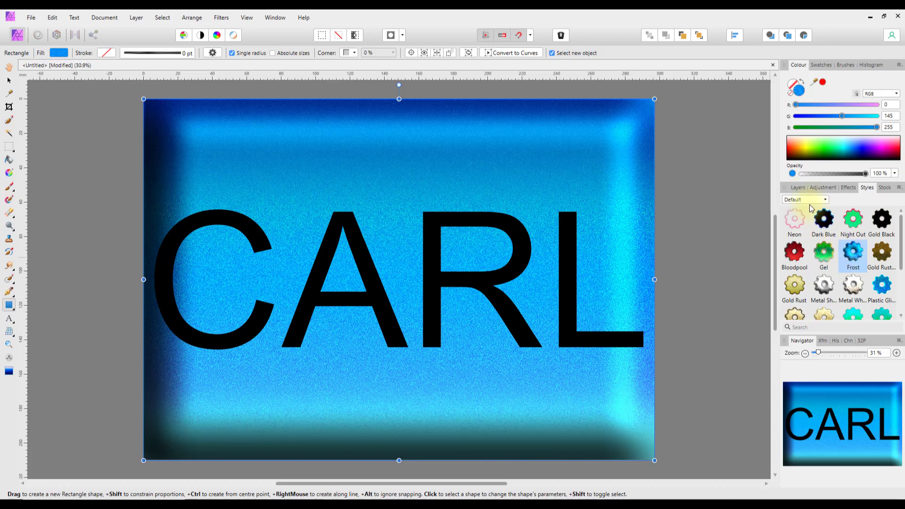
# Try the Gel, white metal, second Gold Art and striped gold Retro styles from the Default category on the name text.
pyautogui.click(797, 188)
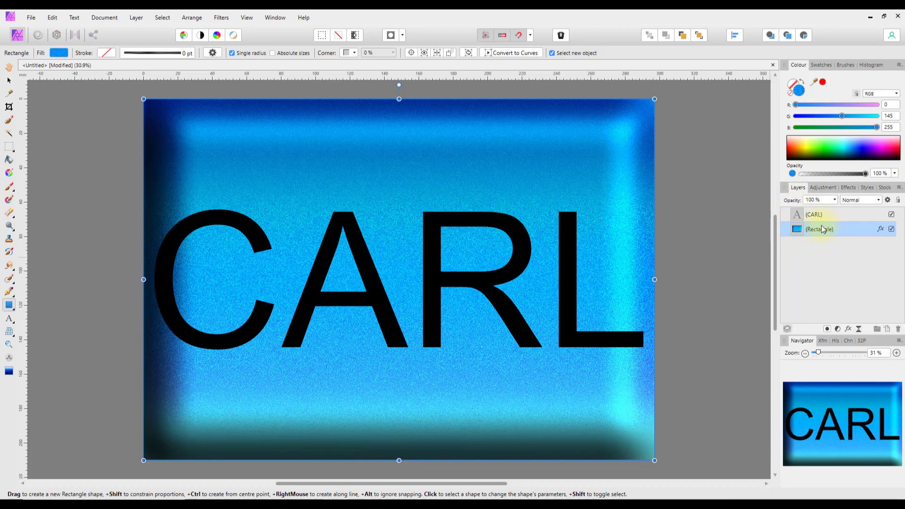
pyautogui.click(830, 216)
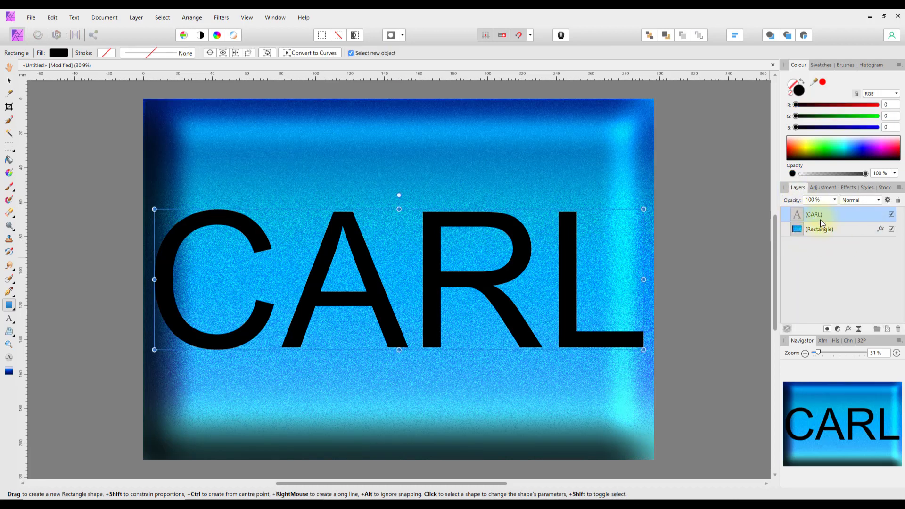
pyautogui.click(868, 188)
pyautogui.click(824, 260)
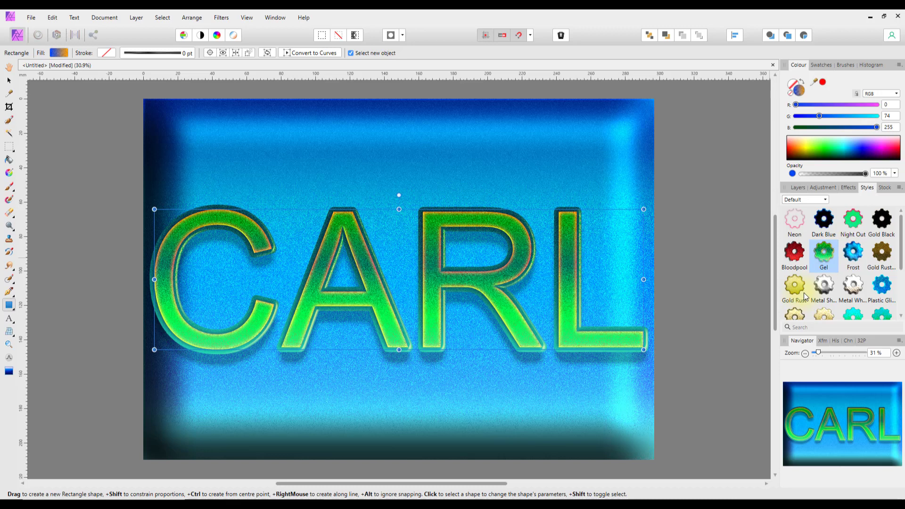
pyautogui.click(858, 291)
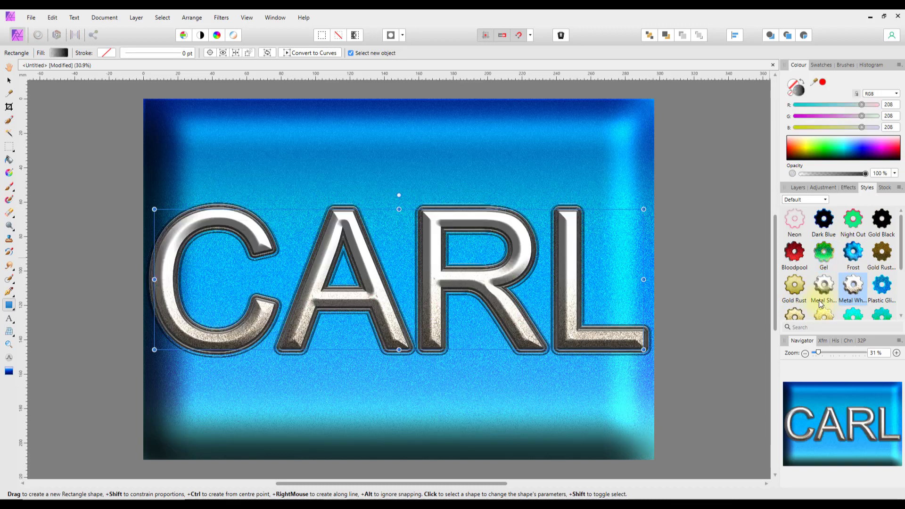
pyautogui.scroll(-1, 901, 244)
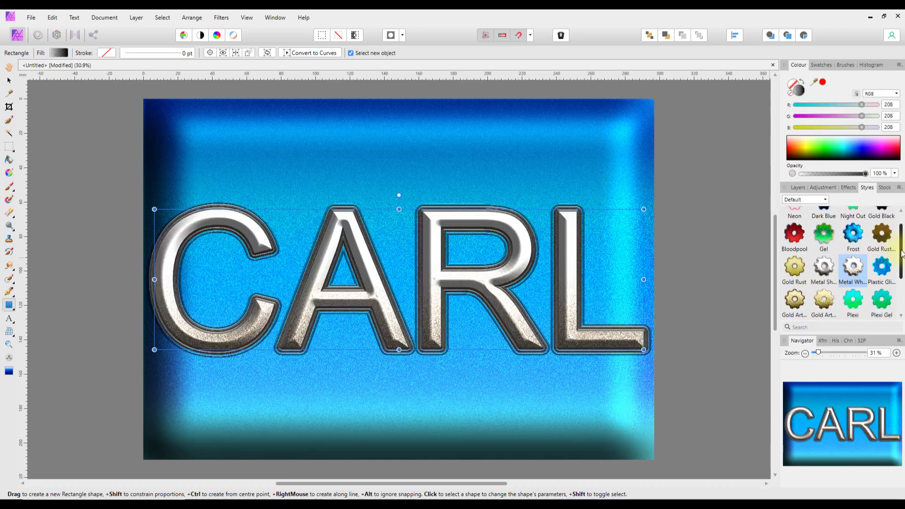
pyautogui.click(834, 272)
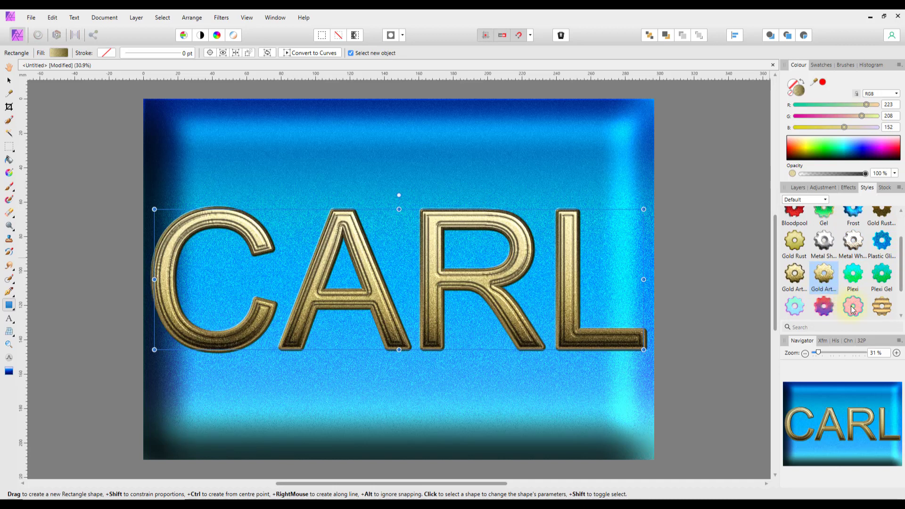
pyautogui.click(875, 307)
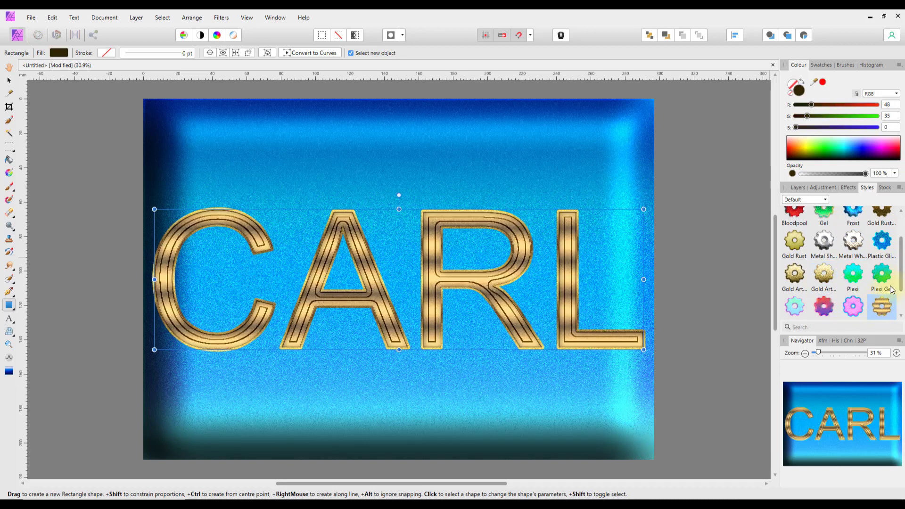
# Apply the striped gold Retro style from the Default category to the Rectangle layer.
pyautogui.click(802, 187)
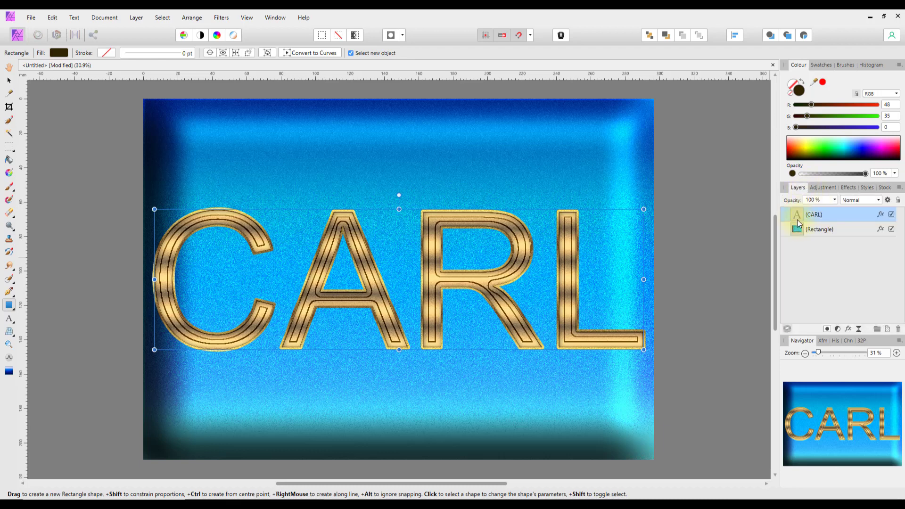
pyautogui.click(825, 231)
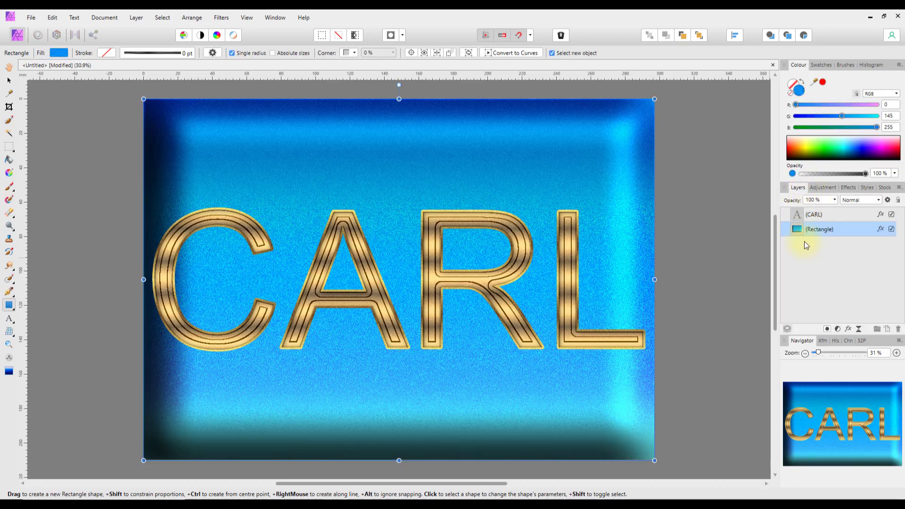
pyautogui.click(868, 189)
pyautogui.click(886, 307)
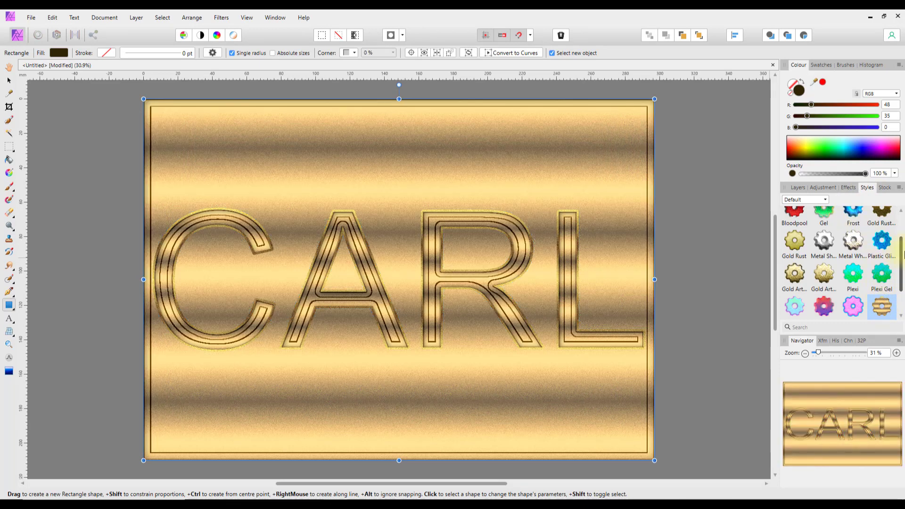
# Apply the Frost style from the Default category to the name text layer.
pyautogui.moveTo(901, 253); pyautogui.dragTo(902, 227)
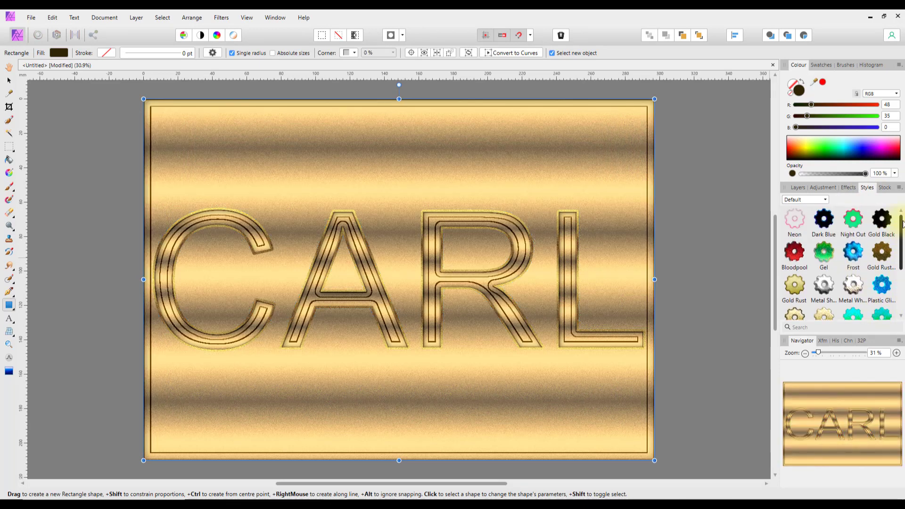
pyautogui.click(797, 187)
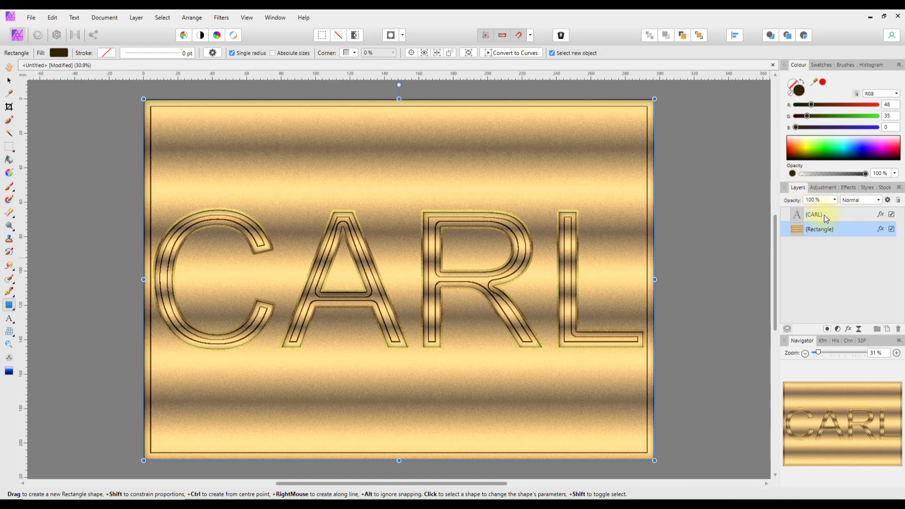
pyautogui.click(826, 220)
pyautogui.click(869, 187)
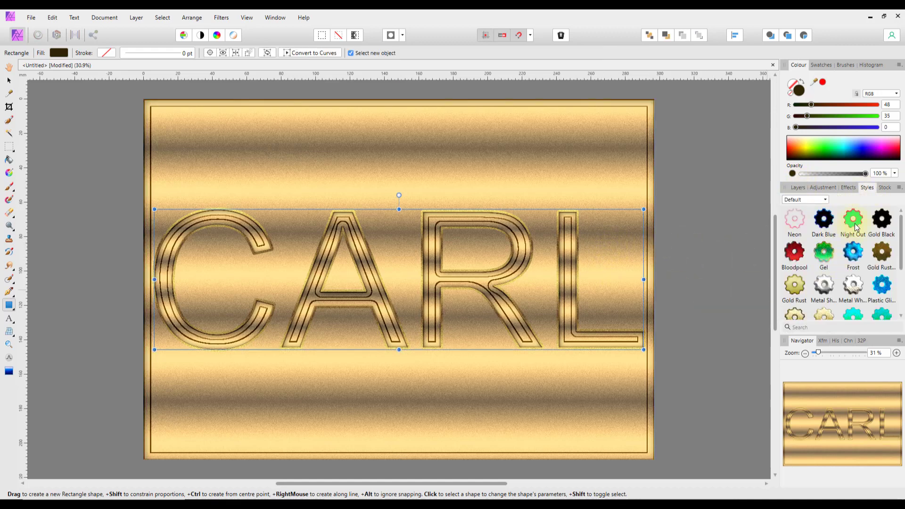
pyautogui.click(853, 252)
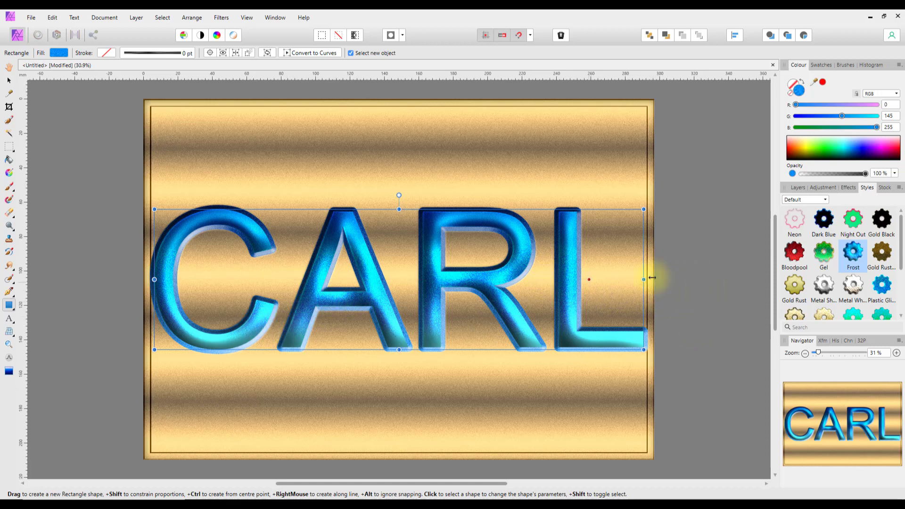
# Convert the name text layer to curves and expand the resulting group to list its separate letters.
pyautogui.click(797, 188)
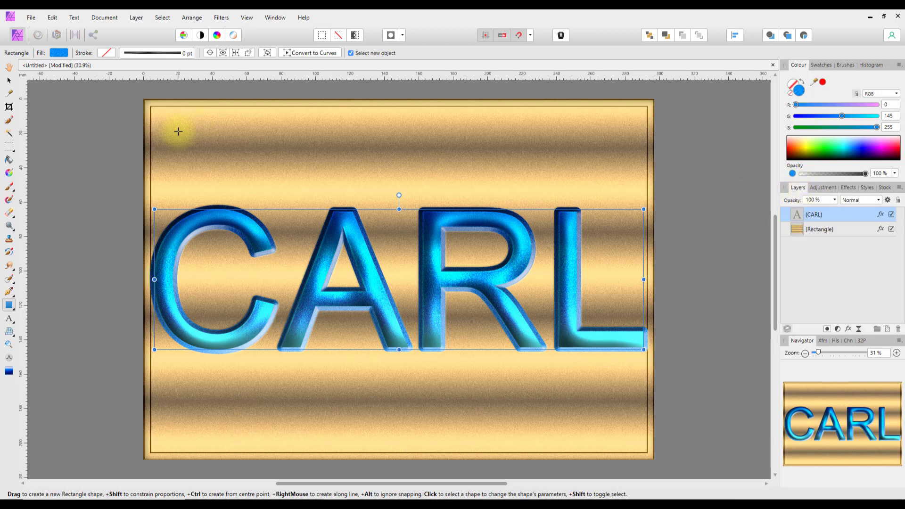
pyautogui.click(106, 19)
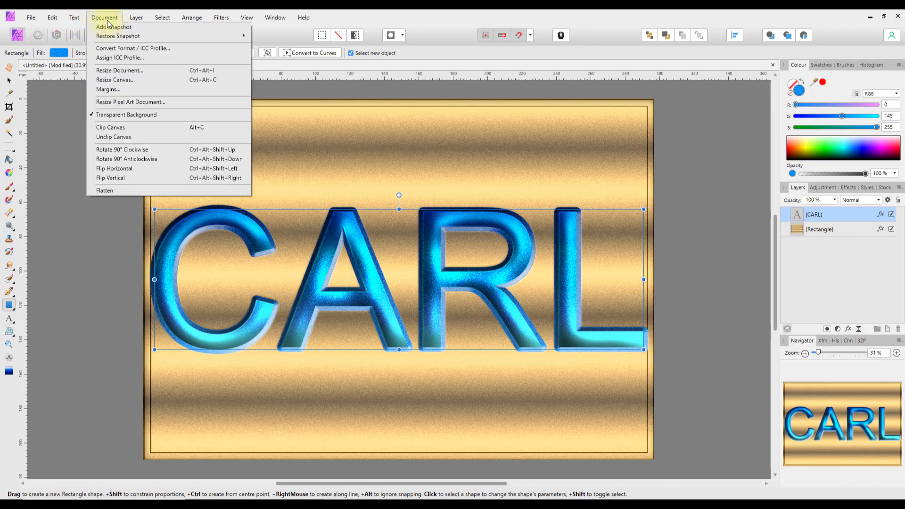
pyautogui.moveTo(134, 21)
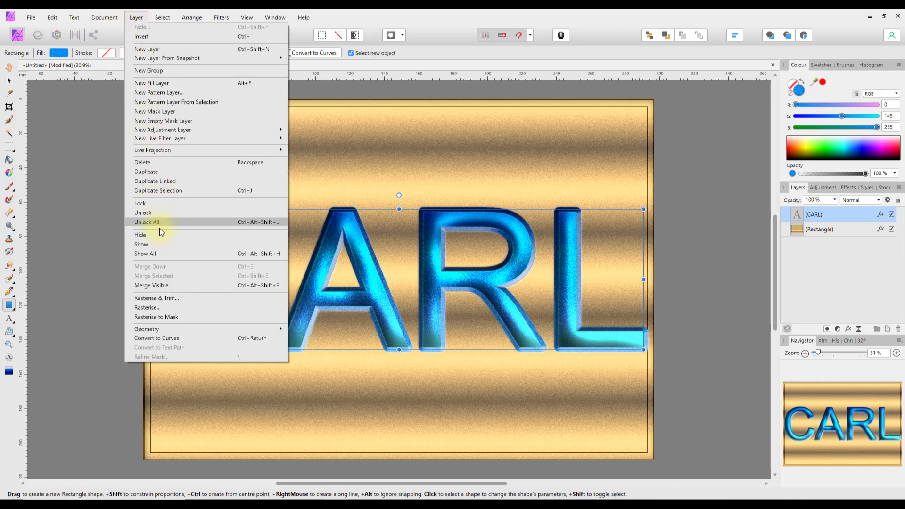
pyautogui.click(151, 338)
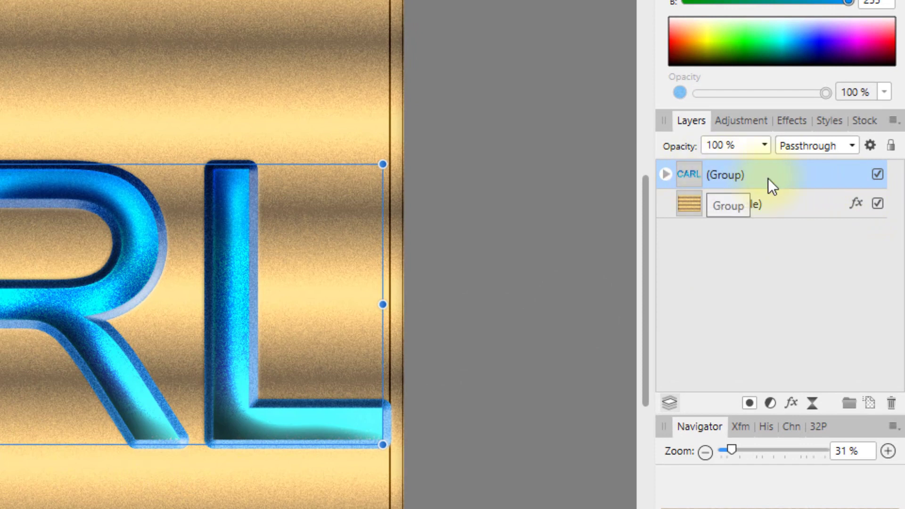
pyautogui.click(665, 174)
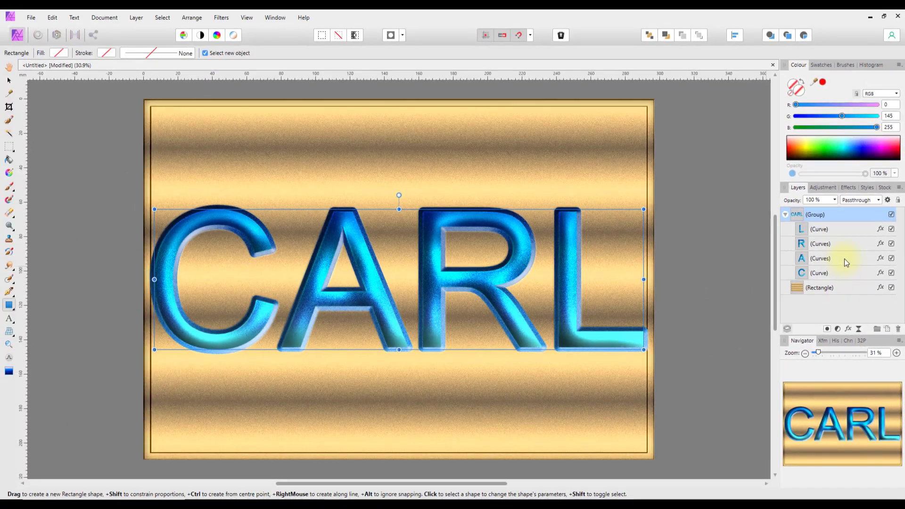
# Apply the Bloodpool style to the second letter's curves in the group.
pyautogui.click(822, 260)
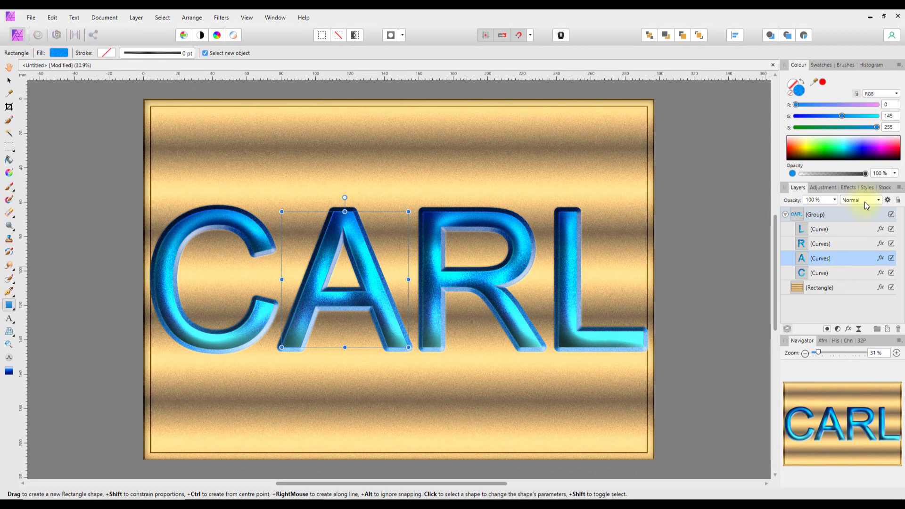
pyautogui.click(867, 188)
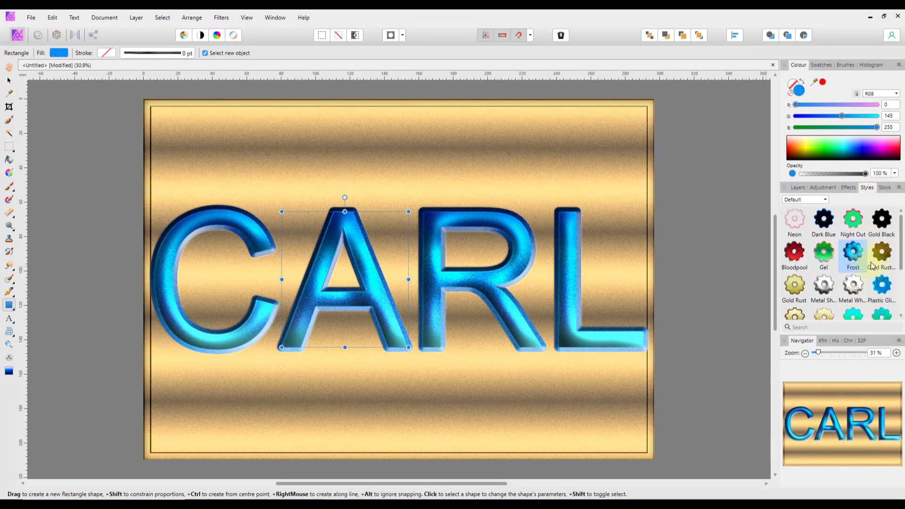
pyautogui.click(803, 252)
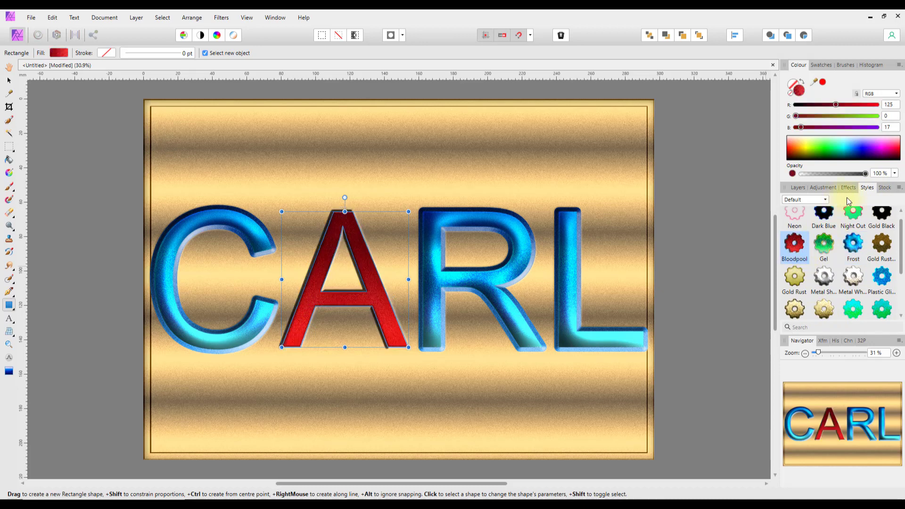
# Apply the 80s Gel style to the third letter's curves in the group.
pyautogui.click(796, 188)
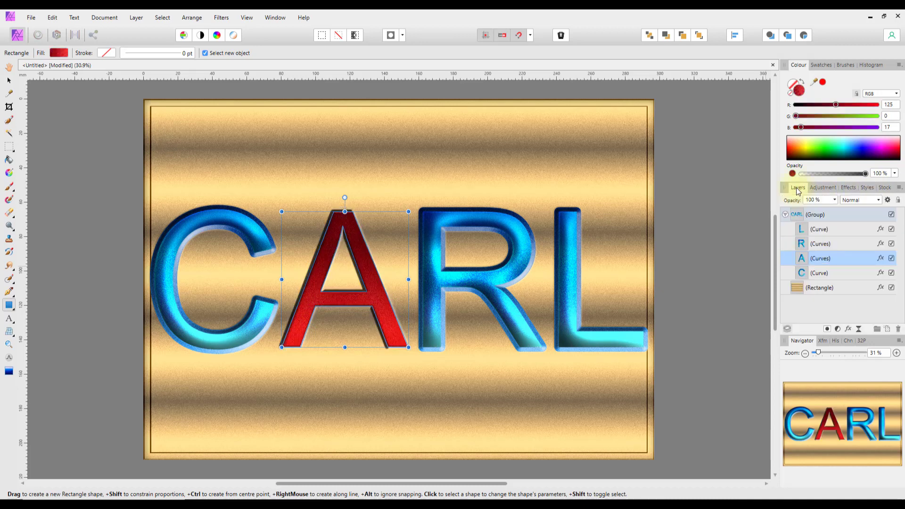
pyautogui.click(826, 243)
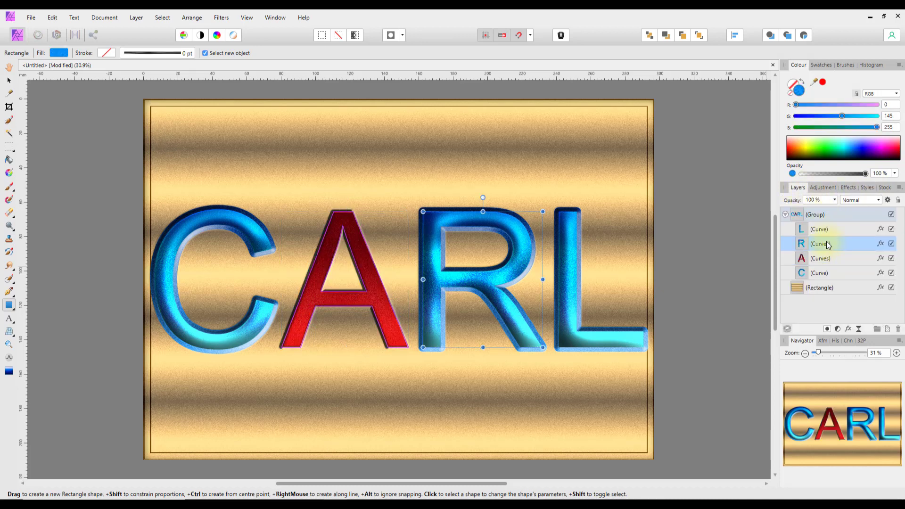
pyautogui.click(871, 188)
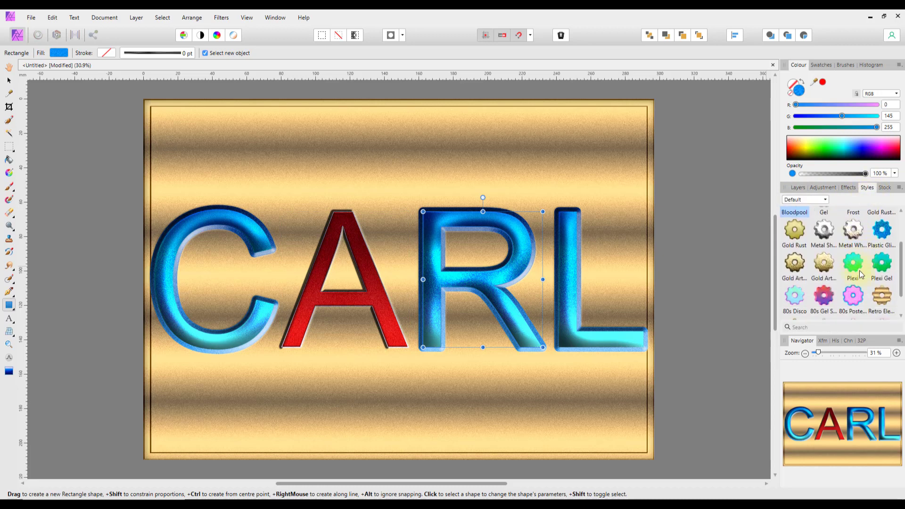
pyautogui.click(830, 299)
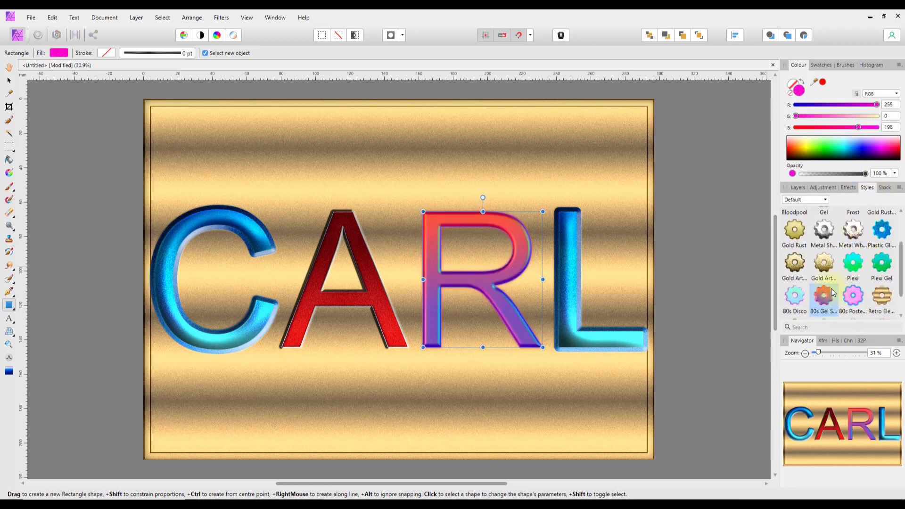
# Apply the Aluminium style to the last letter's curve in the group and clear the selection.
pyautogui.click(796, 188)
pyautogui.click(823, 230)
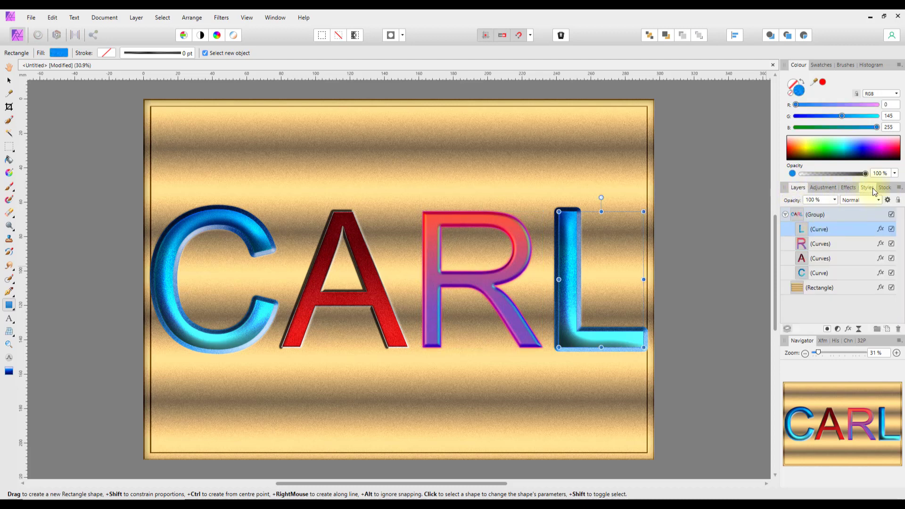
pyautogui.click(872, 188)
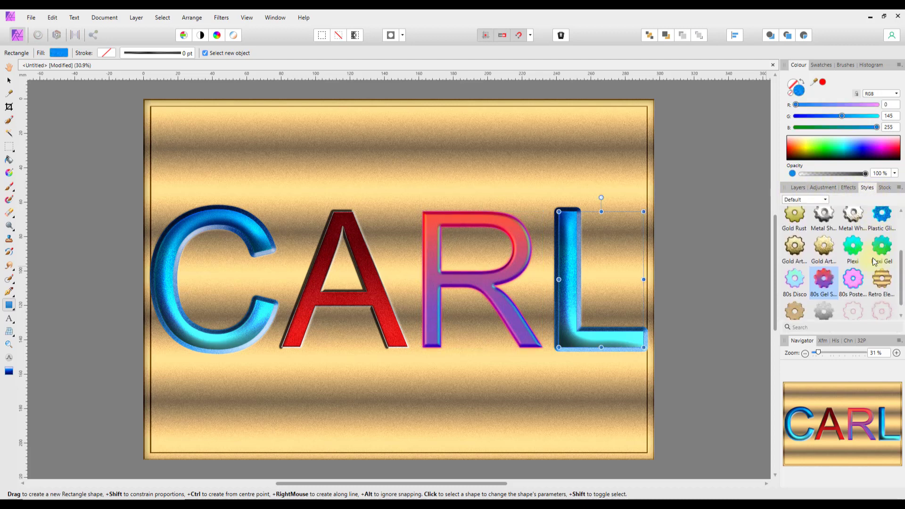
pyautogui.click(829, 302)
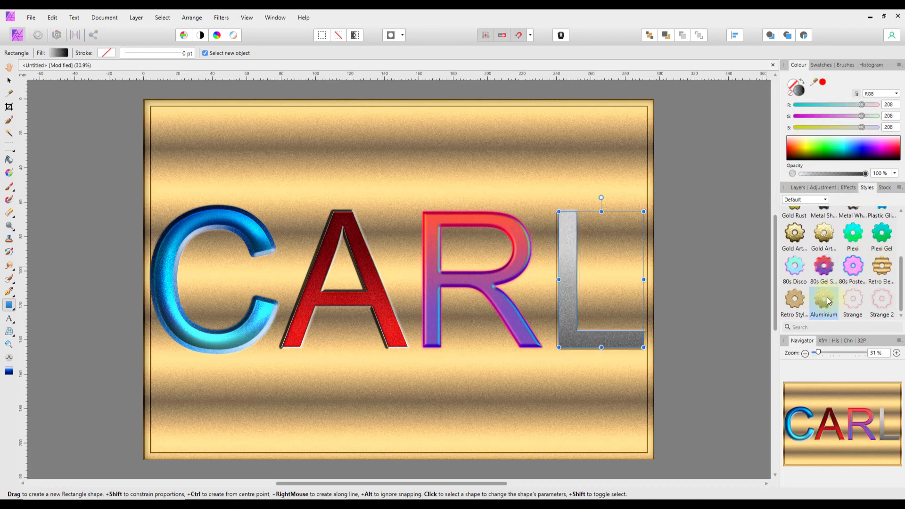
pyautogui.click(735, 220)
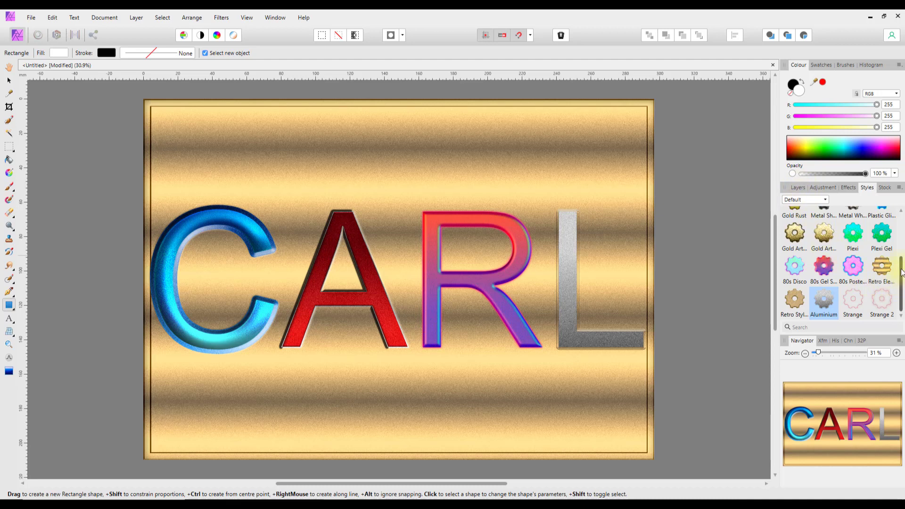
# Return to the start of the Default styles and open the document's edit history.
pyautogui.scroll(3, 901, 272)
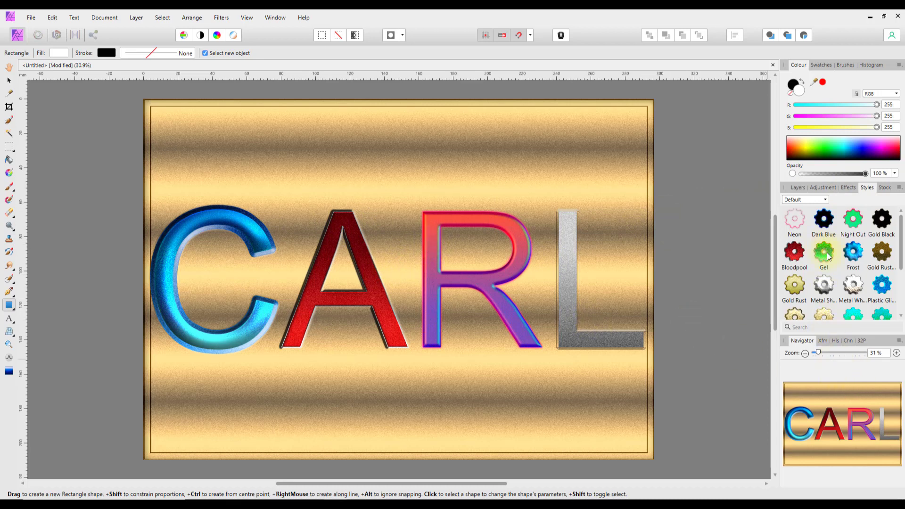
pyautogui.click(835, 343)
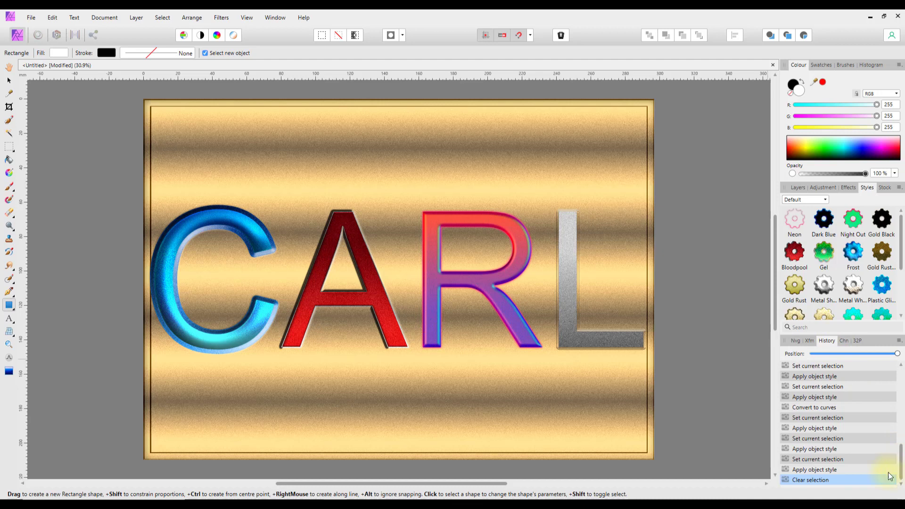
# Go back in the edit history to Convert to curves, Set Visibility, the rectangle's selection, and its first applied style.
pyautogui.click(821, 412)
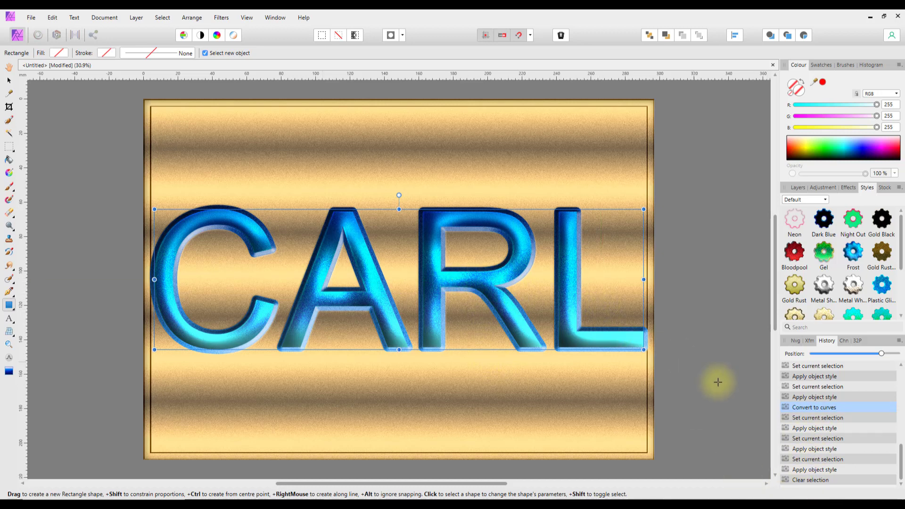
pyautogui.moveTo(902, 456); pyautogui.dragTo(902, 393)
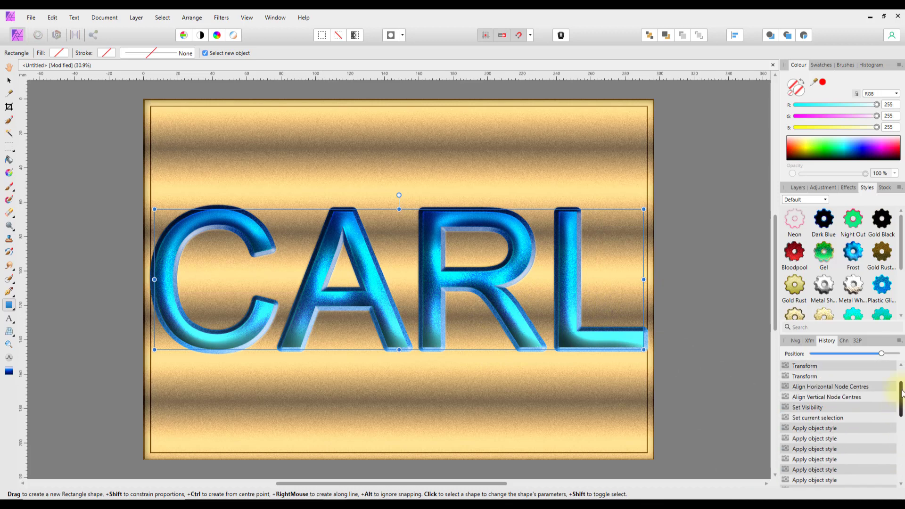
pyautogui.click(815, 406)
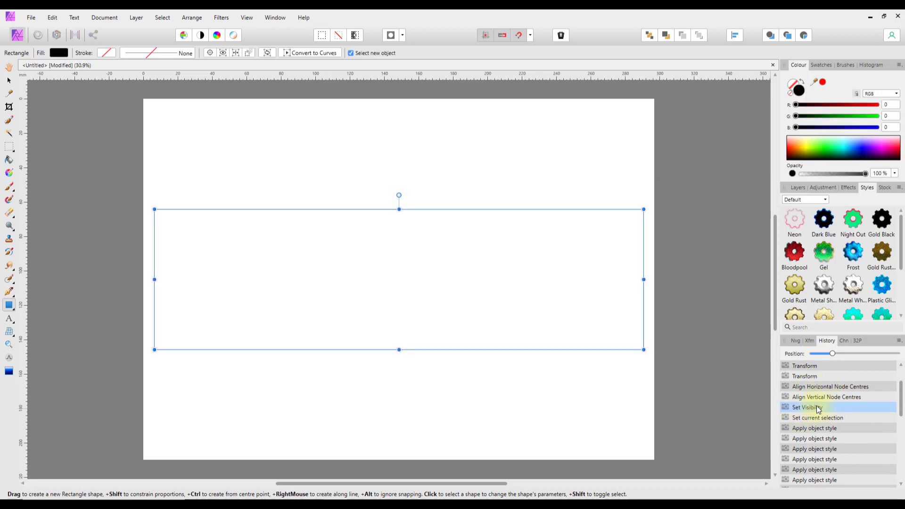
pyautogui.click(822, 417)
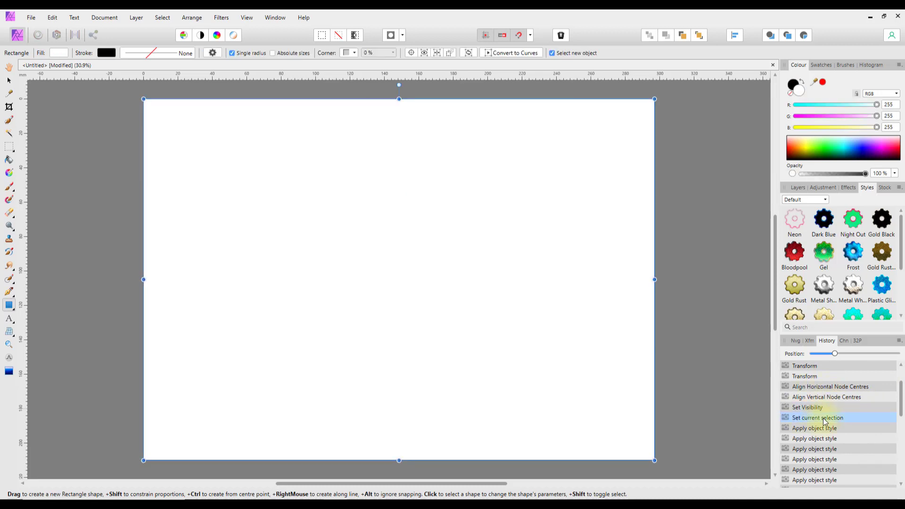
pyautogui.click(824, 429)
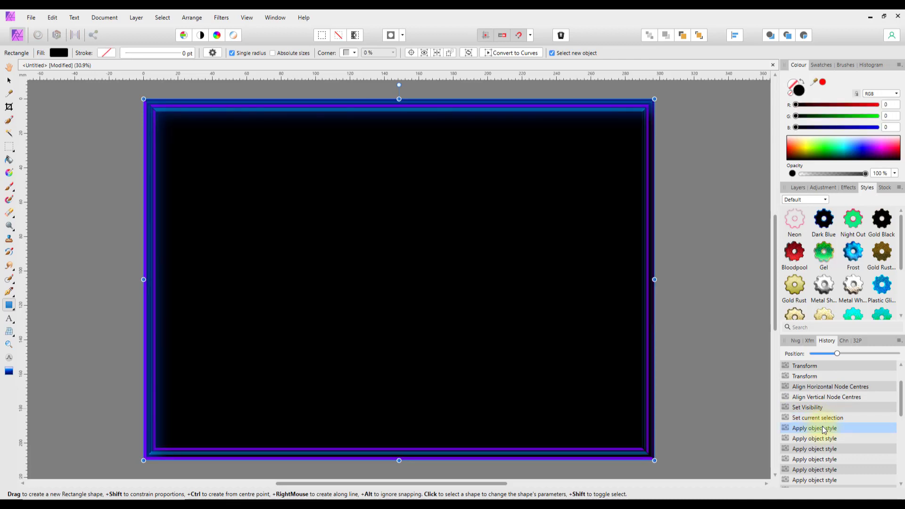
# Revert to the name text's second Transform in the edit history and return to the latest Clear selection state.
pyautogui.moveTo(902, 396); pyautogui.dragTo(903, 372)
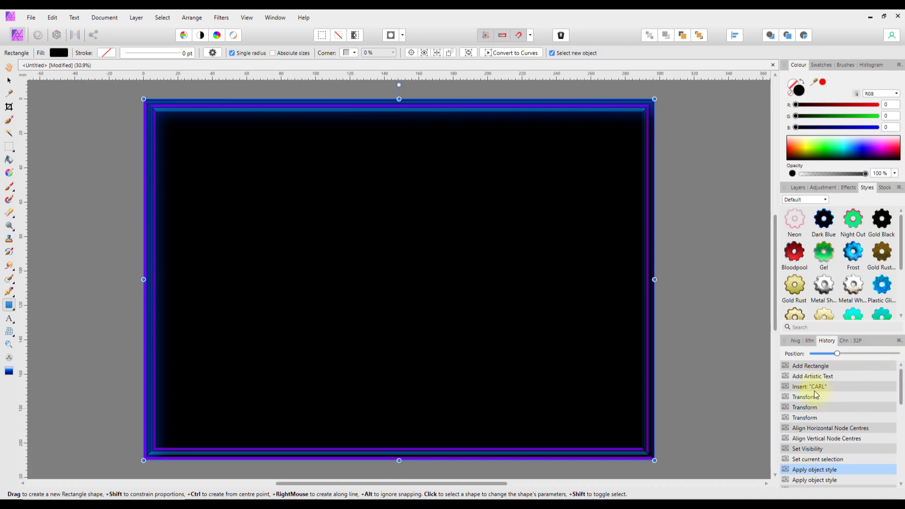
pyautogui.click(811, 407)
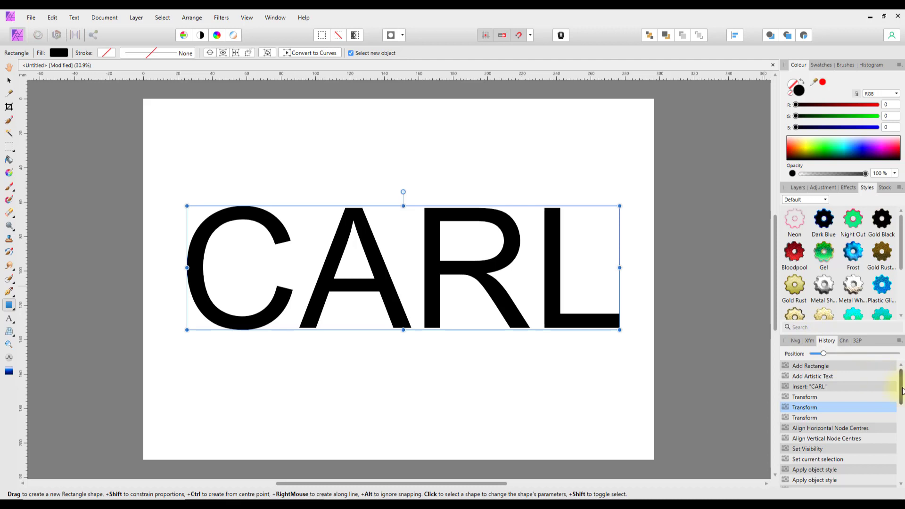
pyautogui.moveTo(901, 390); pyautogui.dragTo(902, 464)
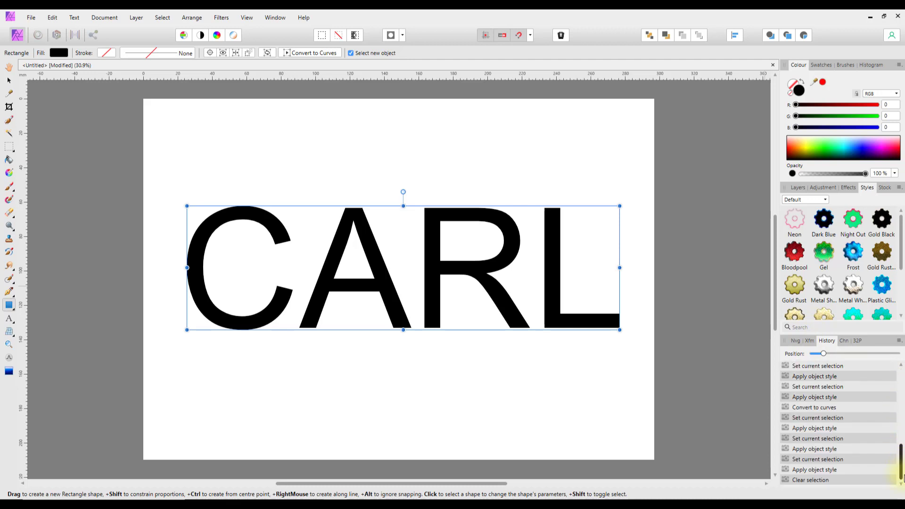
pyautogui.click(804, 479)
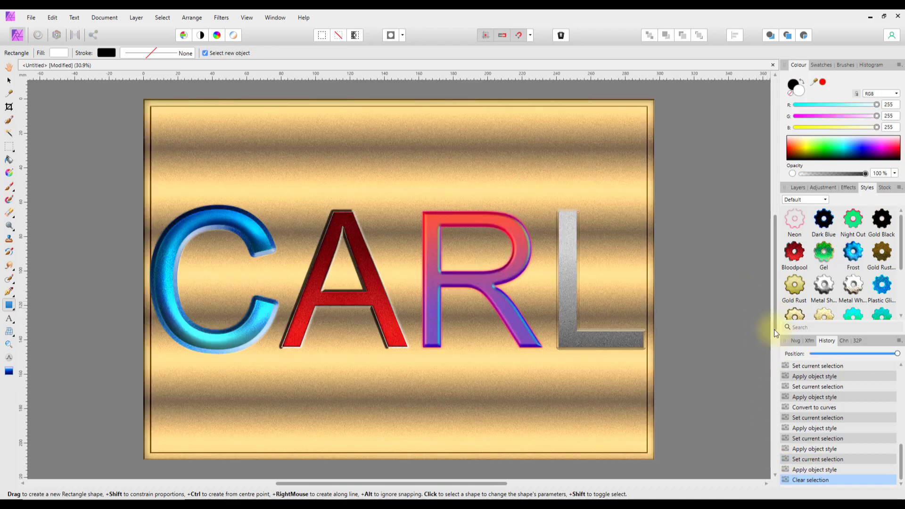
# Add a Levels adjustment layer above the letter group with its default settings.
pyautogui.click(799, 187)
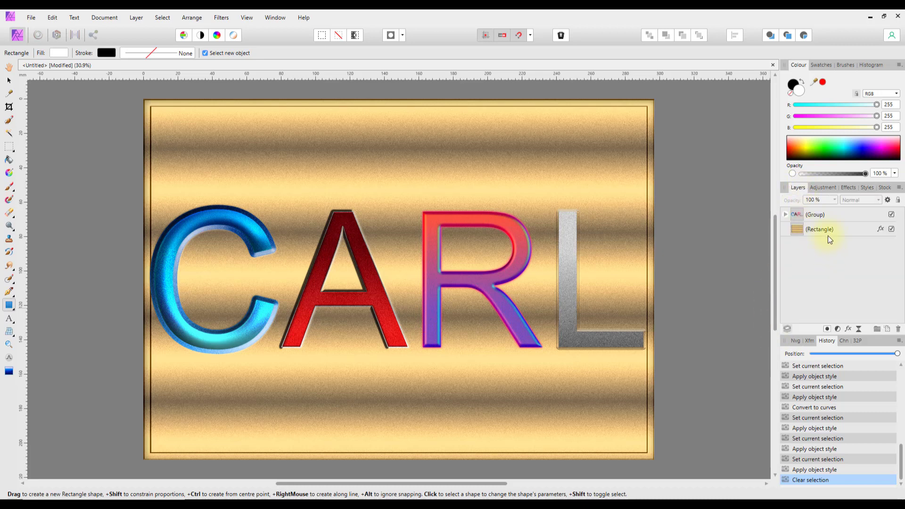
pyautogui.click(837, 329)
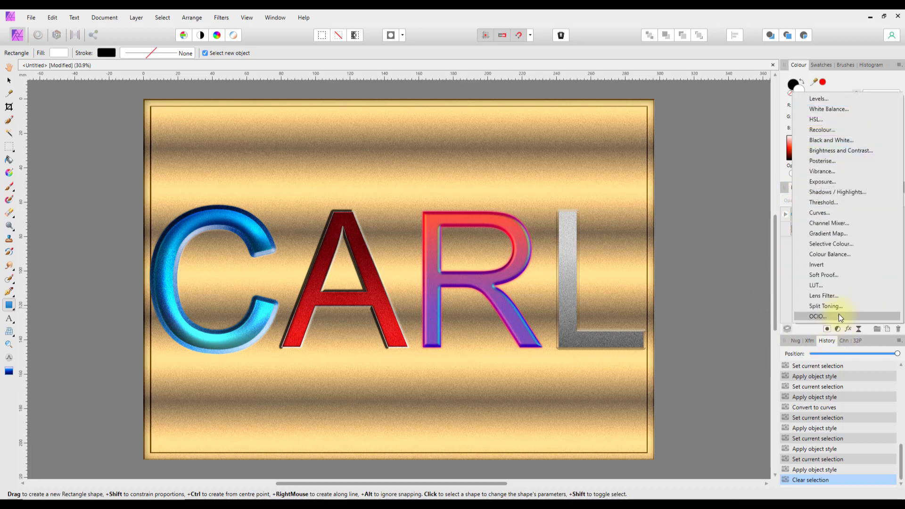
pyautogui.click(818, 99)
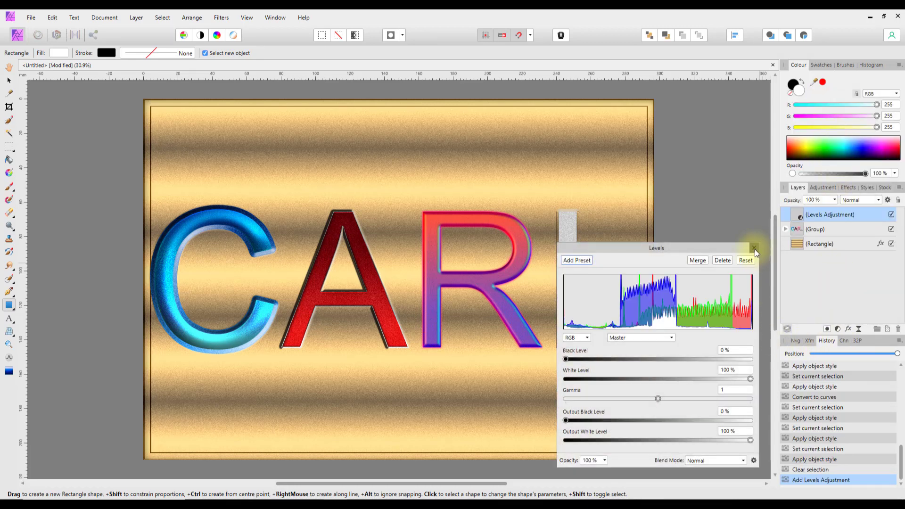
pyautogui.click(754, 248)
# Add a Vibrance adjustment layer above the Levels adjustment with its default settings.
pyautogui.click(837, 329)
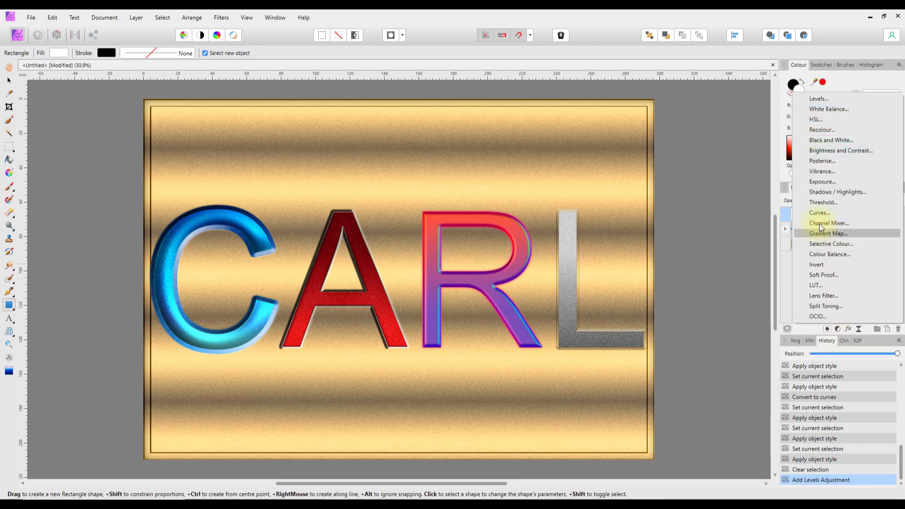
pyautogui.click(818, 172)
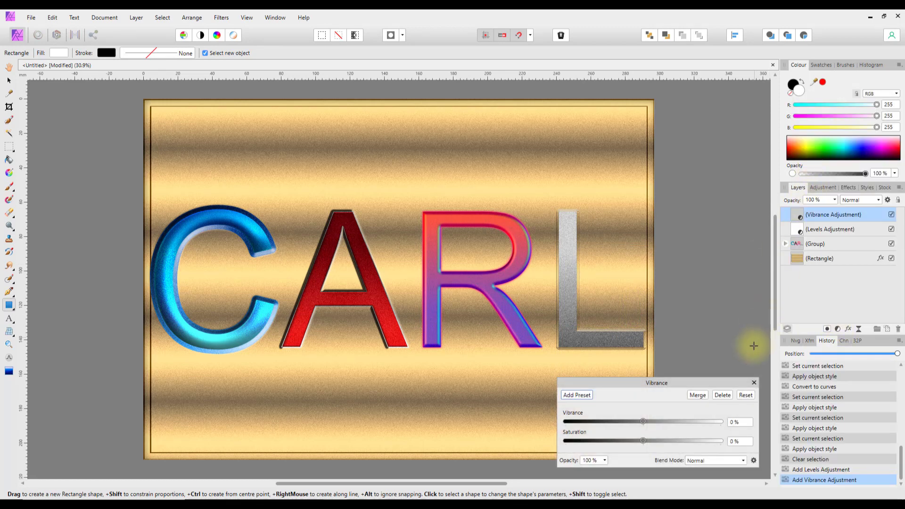
pyautogui.click(754, 383)
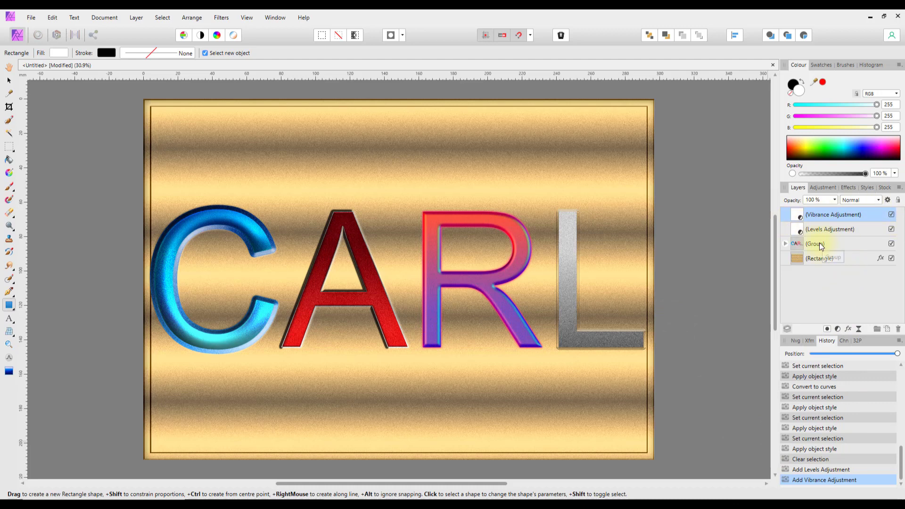
# Show the Navigator overview, expand the letter group and select the last letter's curve in the layer list.
pyautogui.click(795, 244)
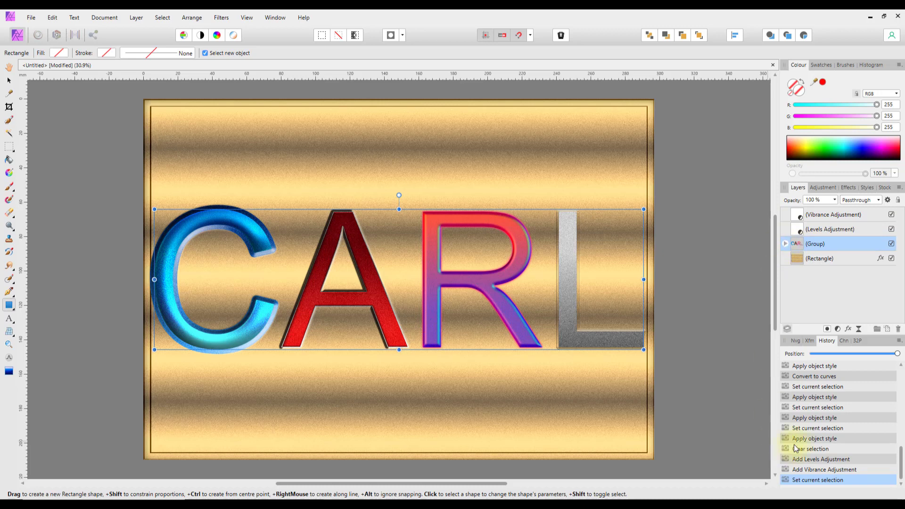
pyautogui.click(795, 341)
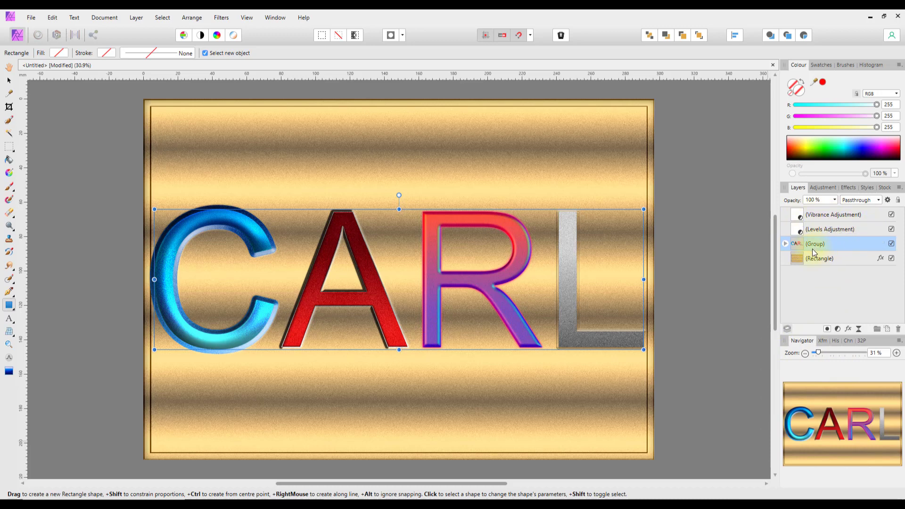
pyautogui.click(785, 244)
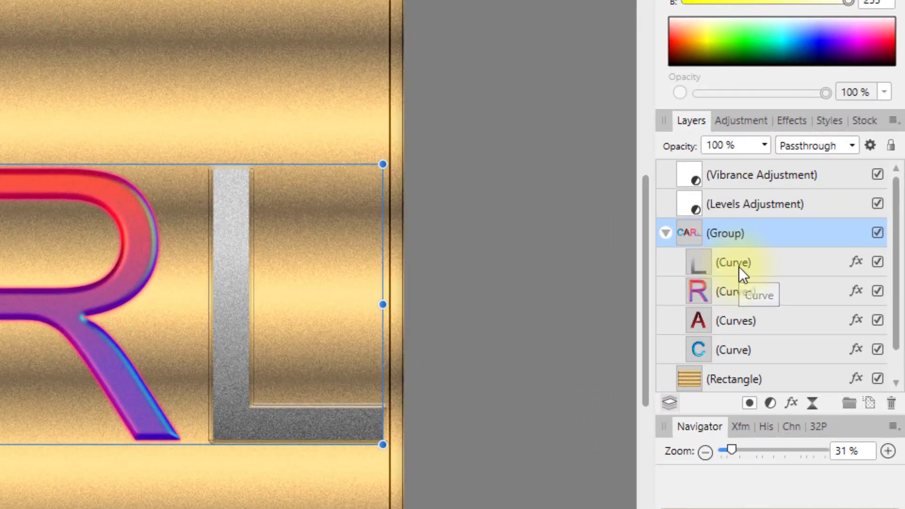
pyautogui.click(739, 267)
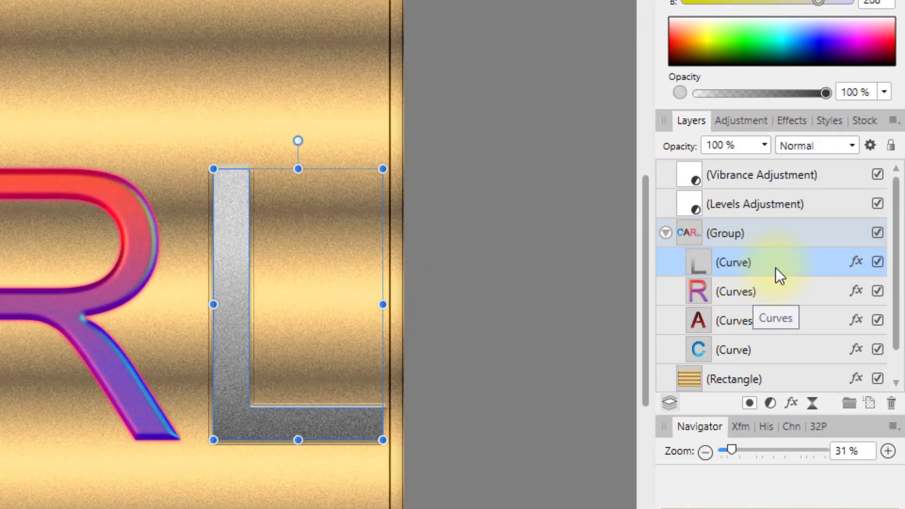
pyautogui.click(830, 121)
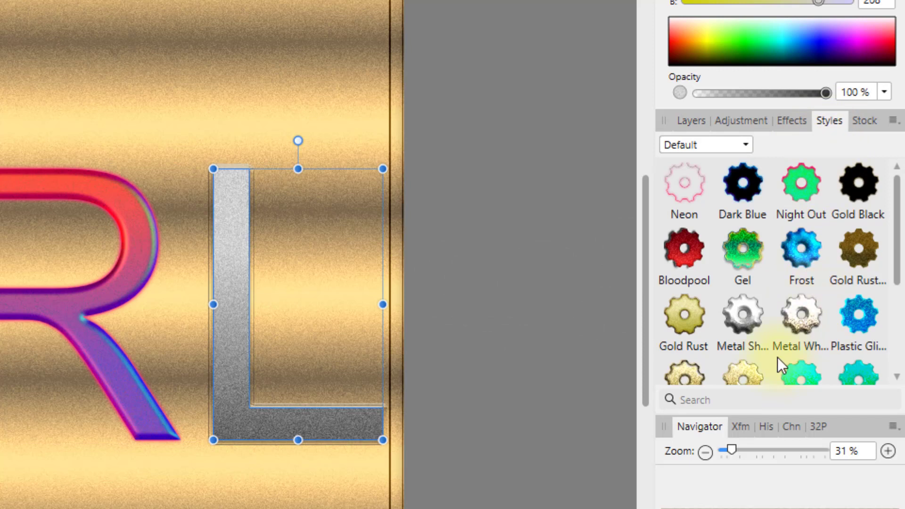
pyautogui.click(698, 121)
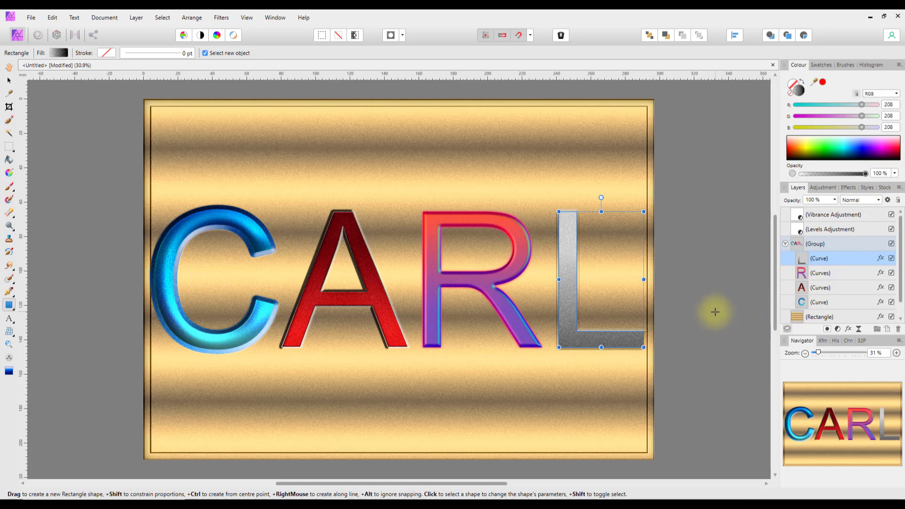
# Turn off the Bevel / Emboss layer effect on the last letter's curve.
pyautogui.click(881, 259)
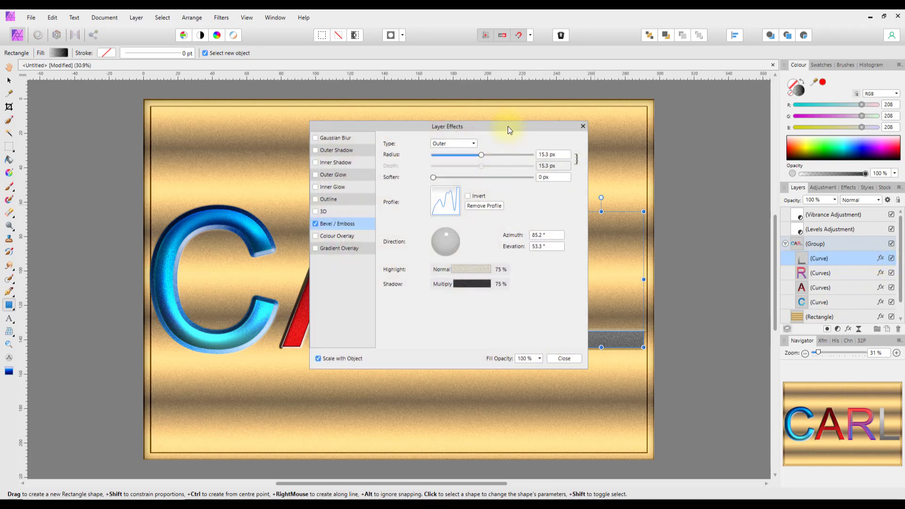
pyautogui.moveTo(508, 126); pyautogui.dragTo(609, 98)
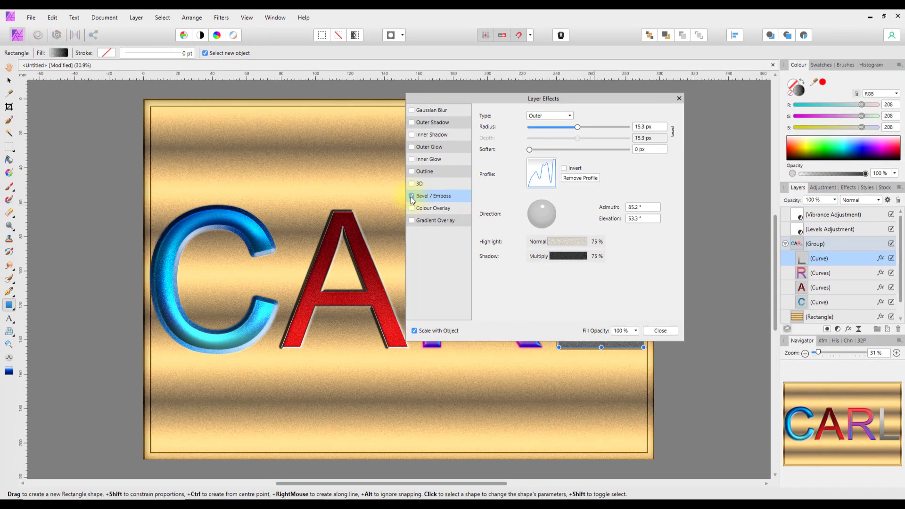
pyautogui.click(411, 197)
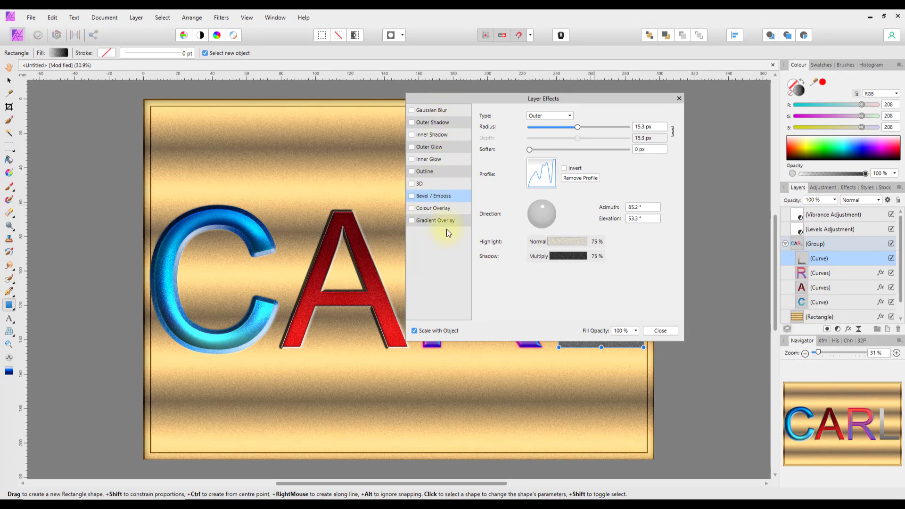
pyautogui.moveTo(611, 97); pyautogui.dragTo(692, 356)
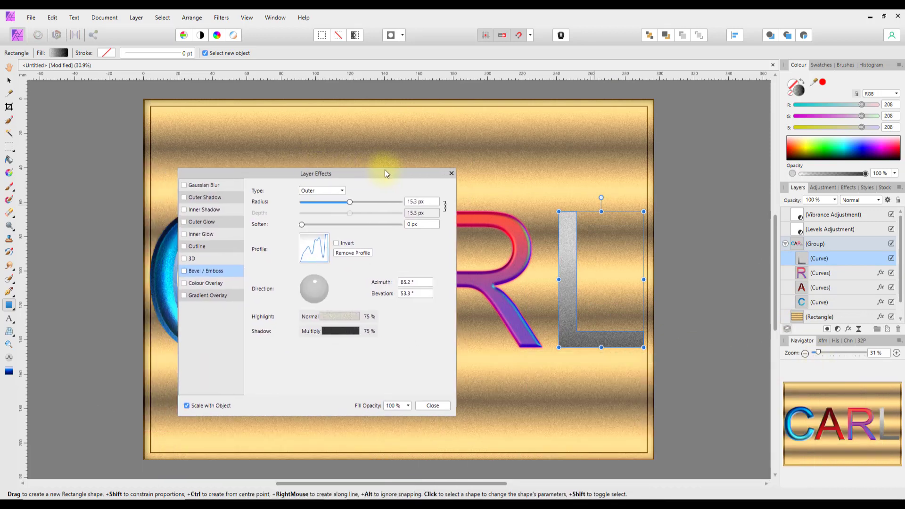
pyautogui.click(184, 270)
pyautogui.click(184, 270)
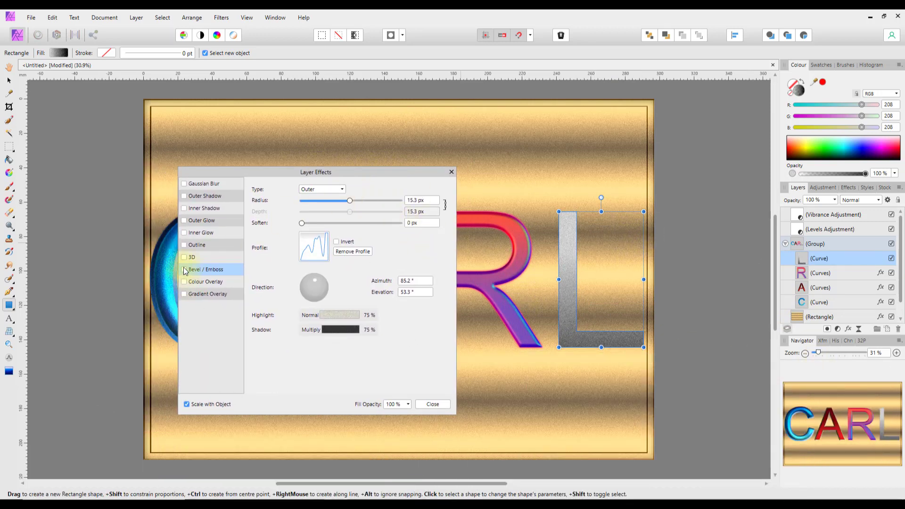
pyautogui.click(451, 172)
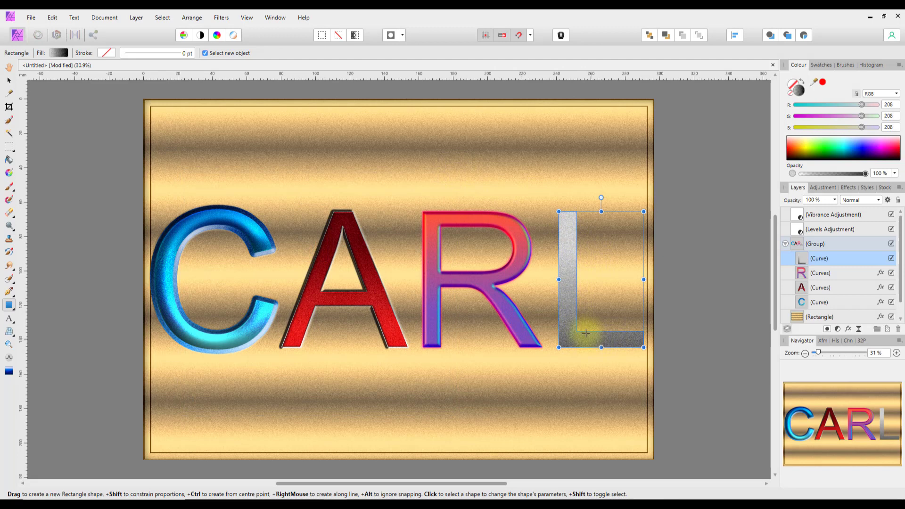
# Replace the last letter's gradient fill with solid black (000000).
pyautogui.click(60, 53)
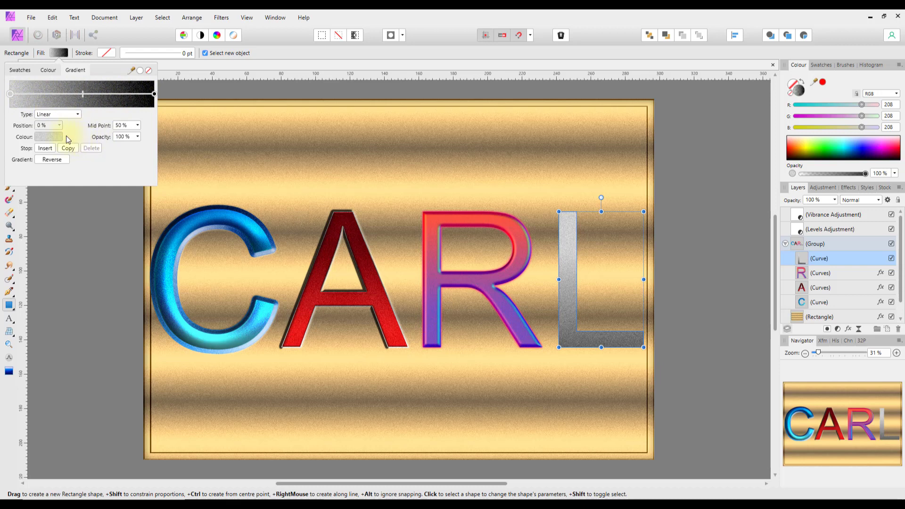
pyautogui.click(289, 53)
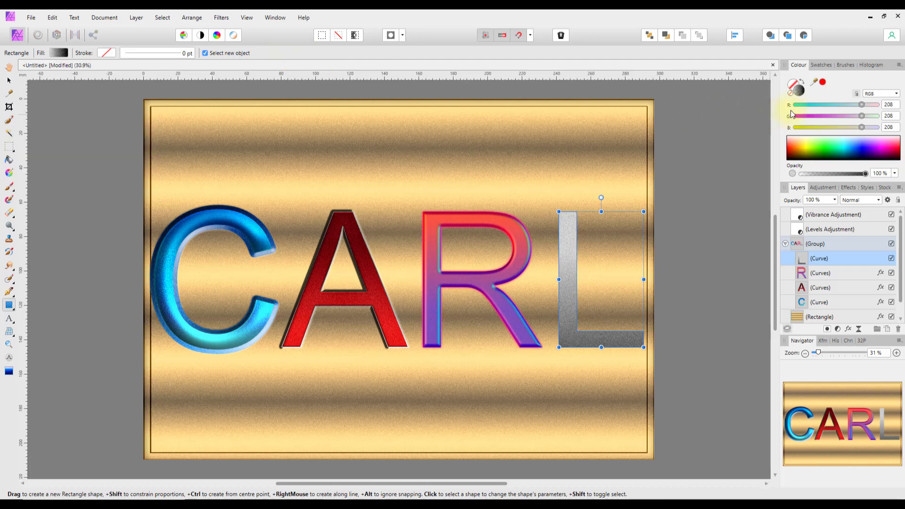
pyautogui.doubleClick(798, 90)
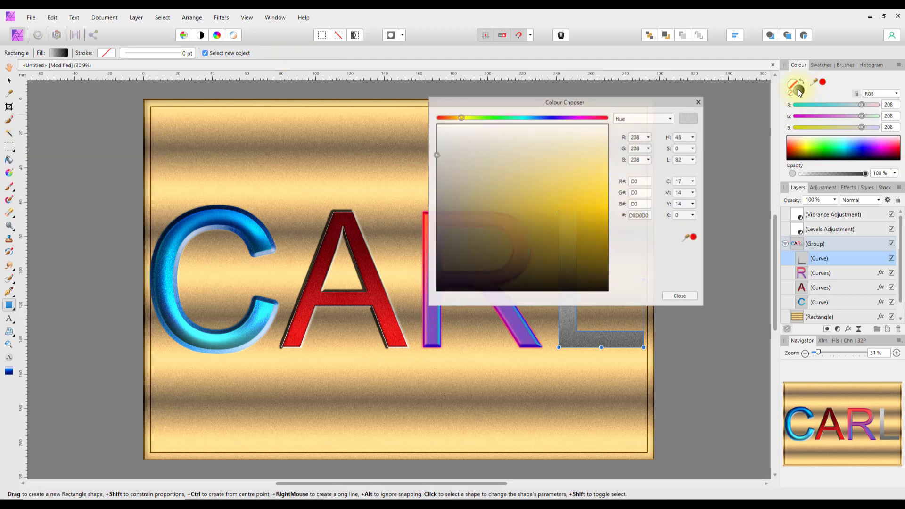
pyautogui.moveTo(462, 269); pyautogui.dragTo(471, 298)
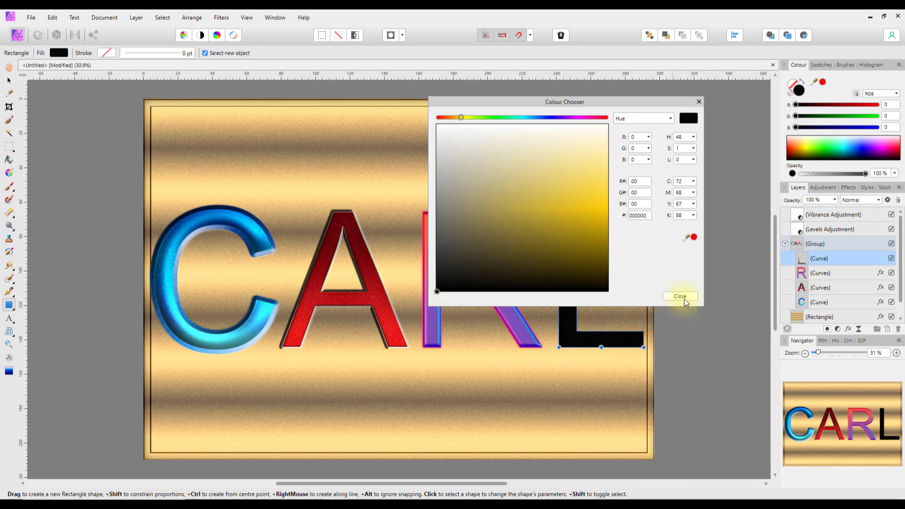
pyautogui.click(681, 298)
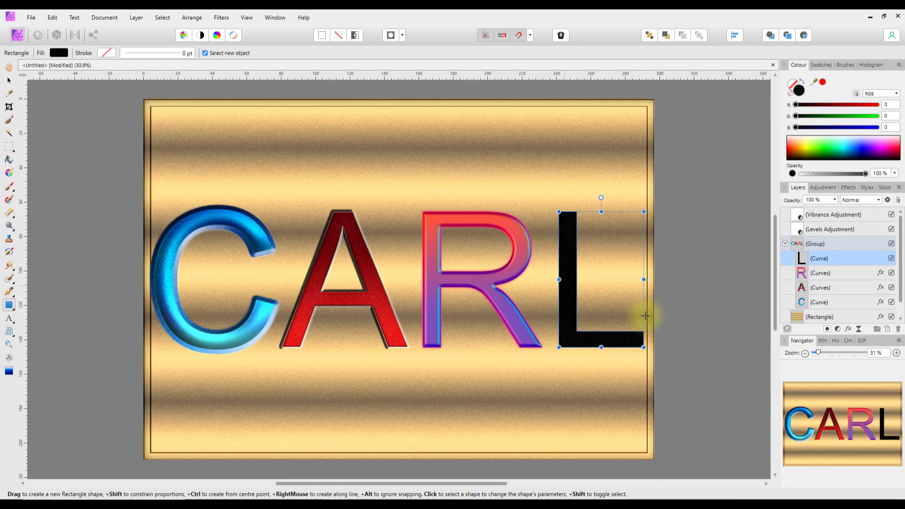
# Turn off the Gradient Overlay, Colour Overlay, Bevel / Emboss, 3D, Outline and Inner Shadow effects on the first letter's curve.
pyautogui.click(802, 304)
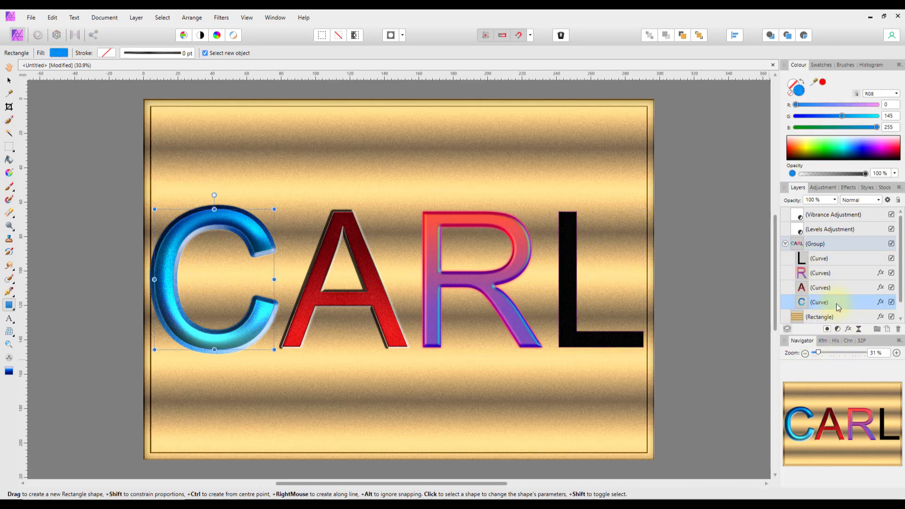
pyautogui.click(880, 302)
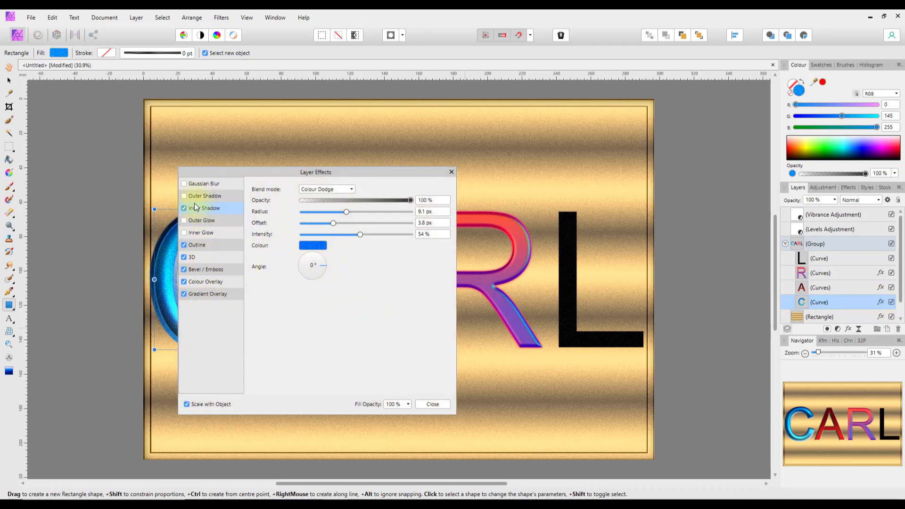
pyautogui.click(184, 293)
pyautogui.click(184, 282)
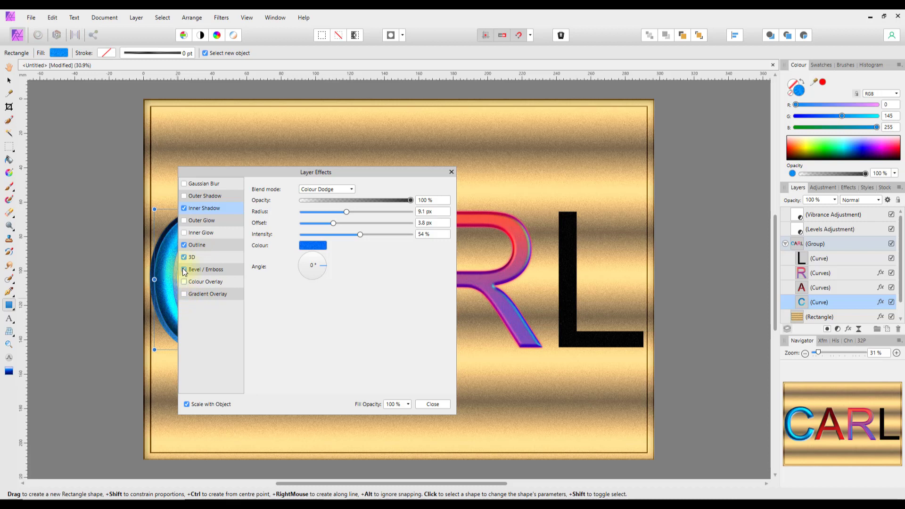
pyautogui.click(184, 269)
pyautogui.click(184, 257)
pyautogui.click(184, 244)
pyautogui.click(184, 207)
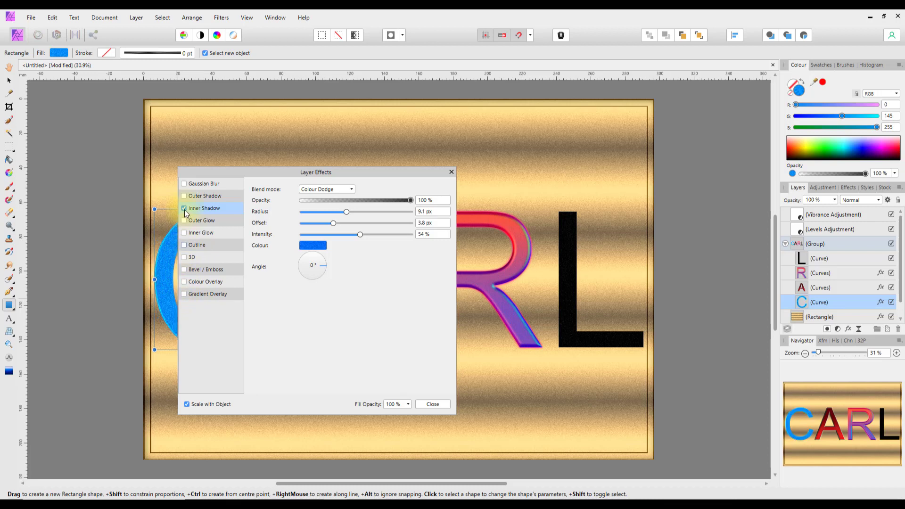
# Set the Inner Shadow effect's colour on the first letter to black (RGB 0, 0, 0) and close the layer effects.
pyautogui.moveTo(363, 177); pyautogui.dragTo(595, 112)
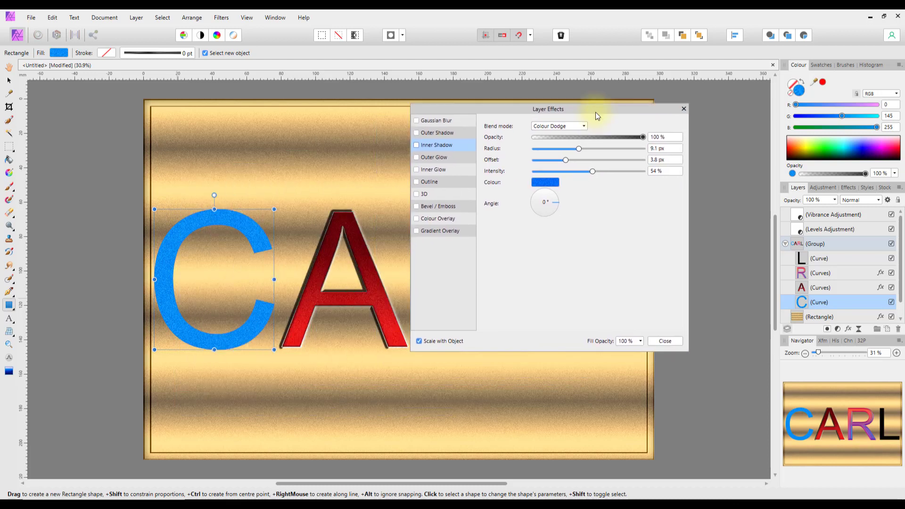
pyautogui.click(548, 183)
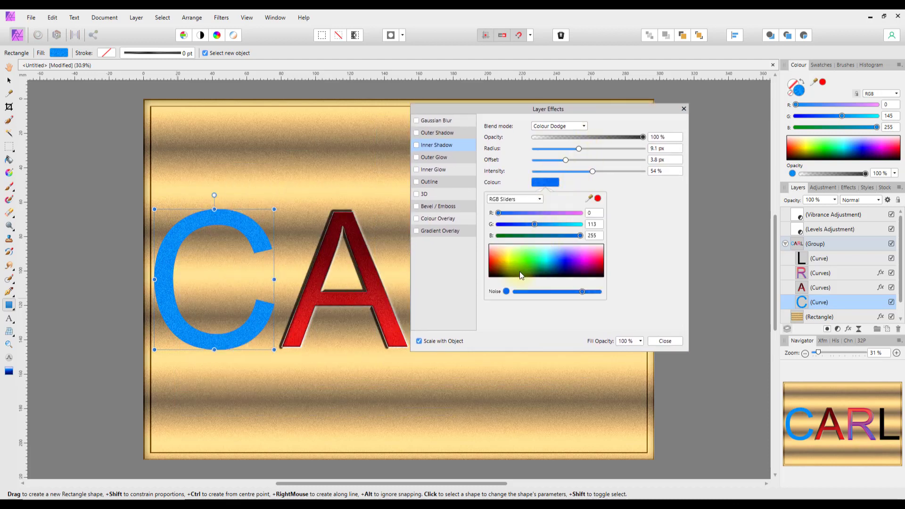
pyautogui.moveTo(519, 271); pyautogui.dragTo(490, 281)
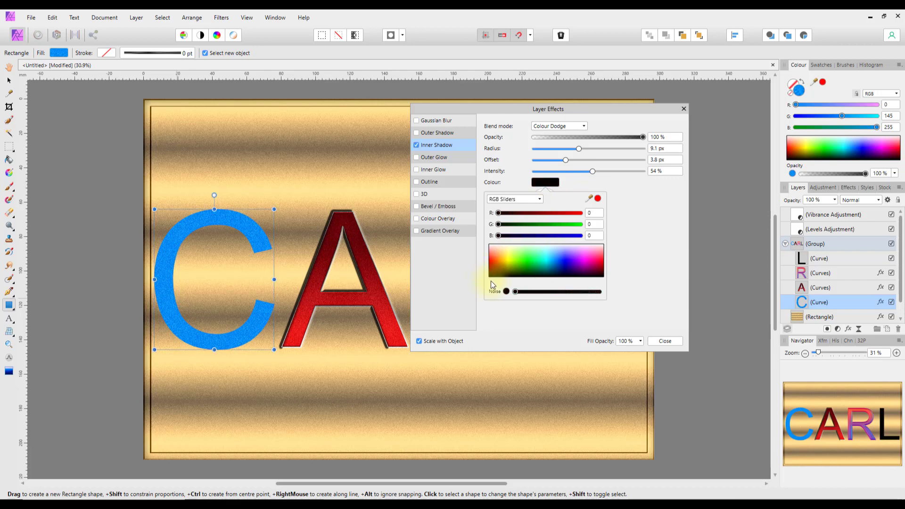
pyautogui.click(654, 248)
pyautogui.click(671, 343)
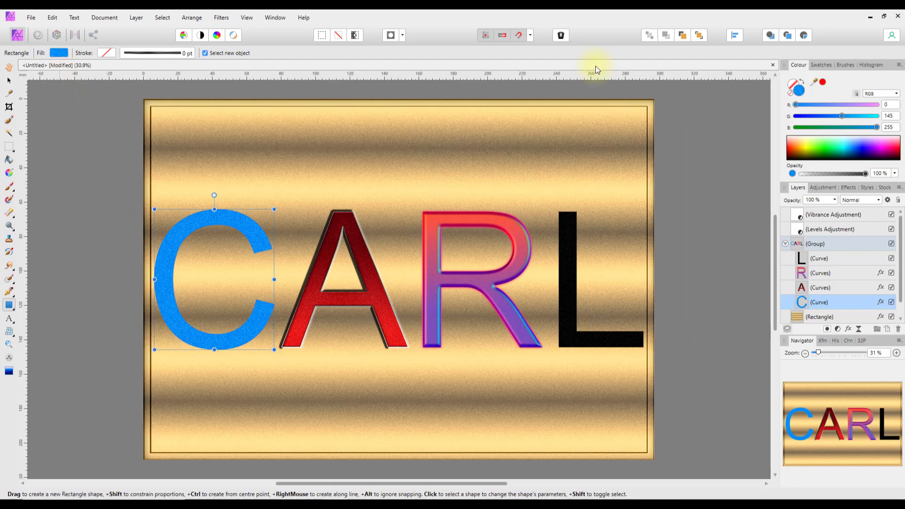
# Change the first letter's fill to solid black (RGB 0, 0, 0) and deselect it.
pyautogui.click(58, 54)
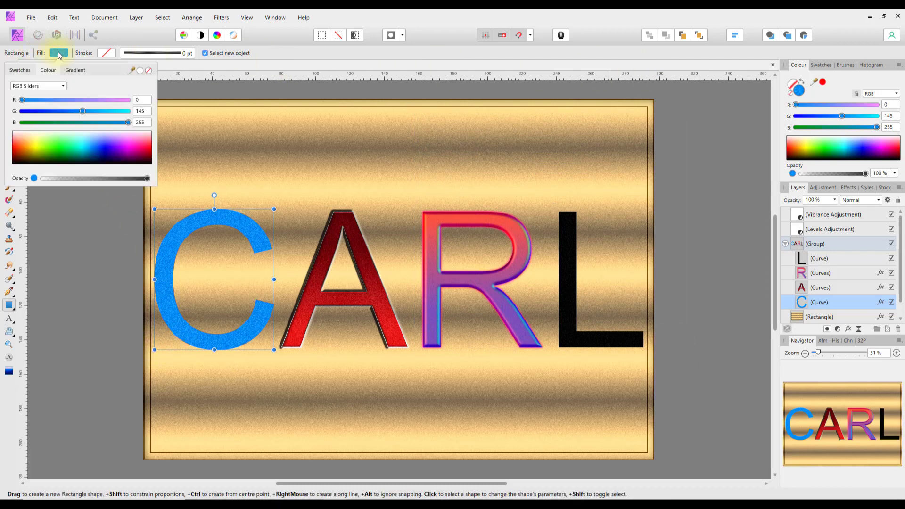
pyautogui.moveTo(78, 152); pyautogui.dragTo(7, 169)
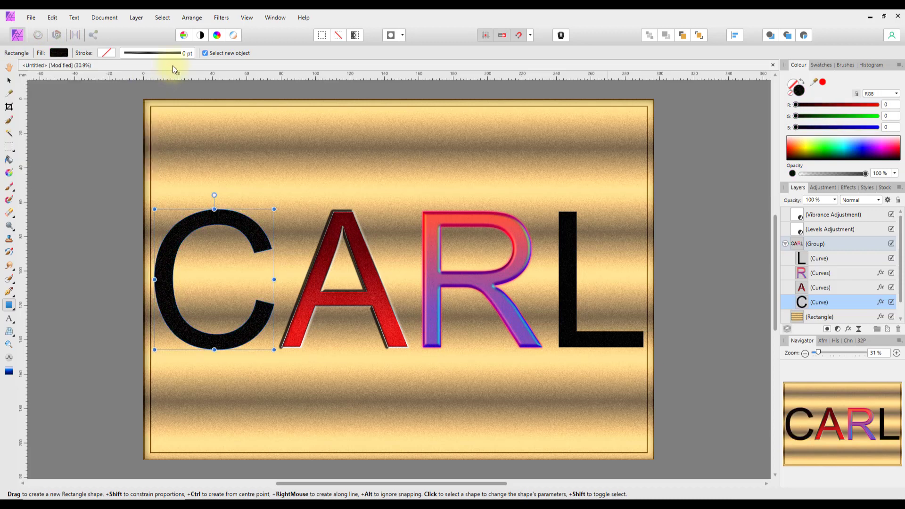
pyautogui.click(729, 259)
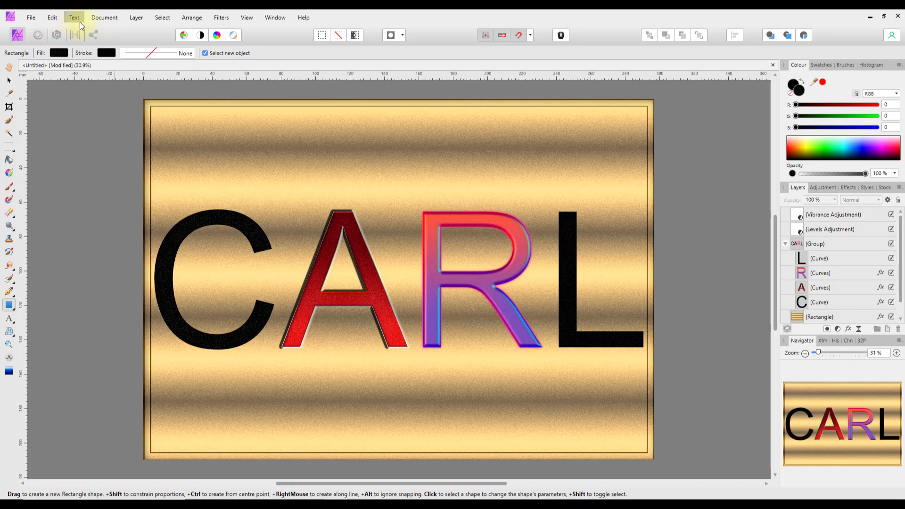
pyautogui.click(50, 19)
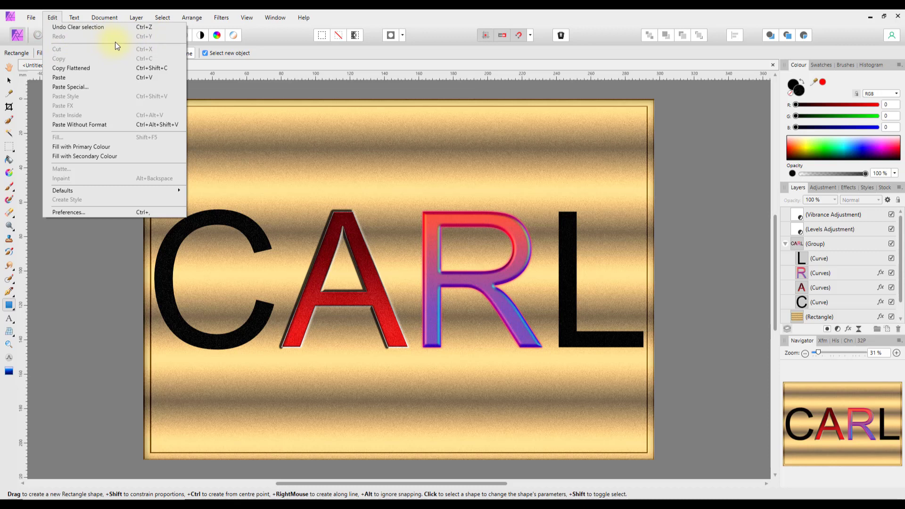
pyautogui.click(421, 18)
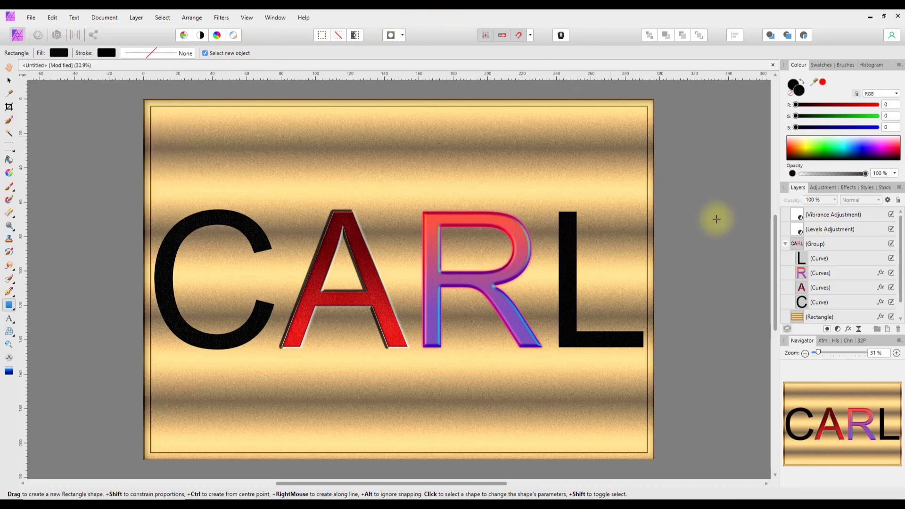